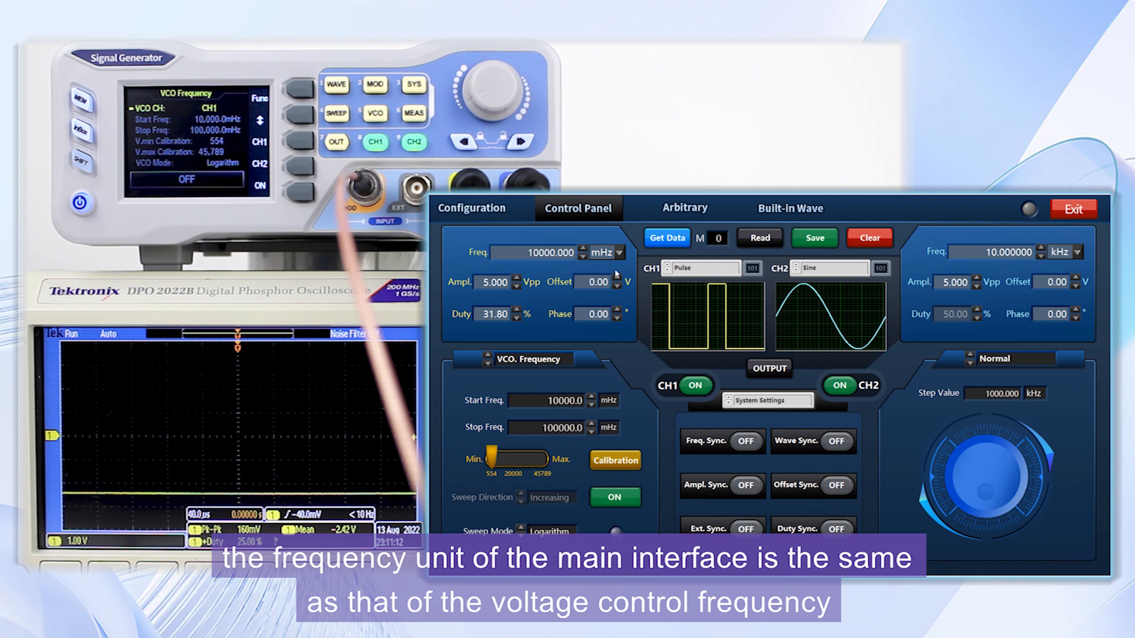
# Change the CH1 frequency unit to kHz.
pyautogui.click(609, 264)
pyautogui.click(620, 253)
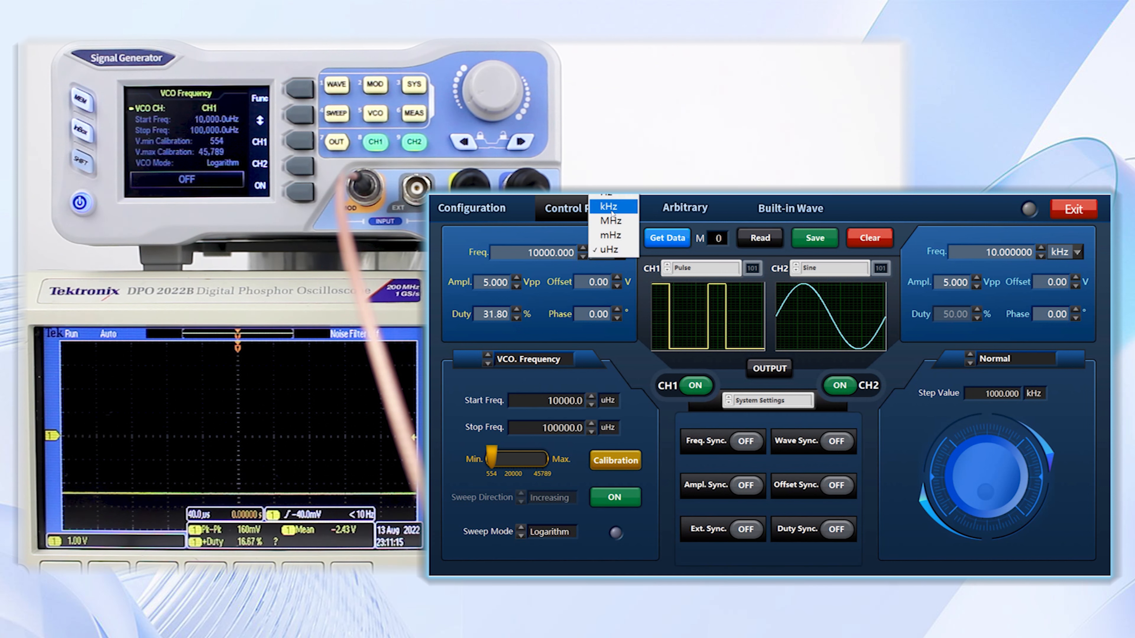
pyautogui.click(608, 206)
# Set the VCO start frequency to 400 kHz and the stop frequency to 10000 kHz.
pyautogui.click(551, 399)
pyautogui.press('BackSpace')
pyautogui.write('7')
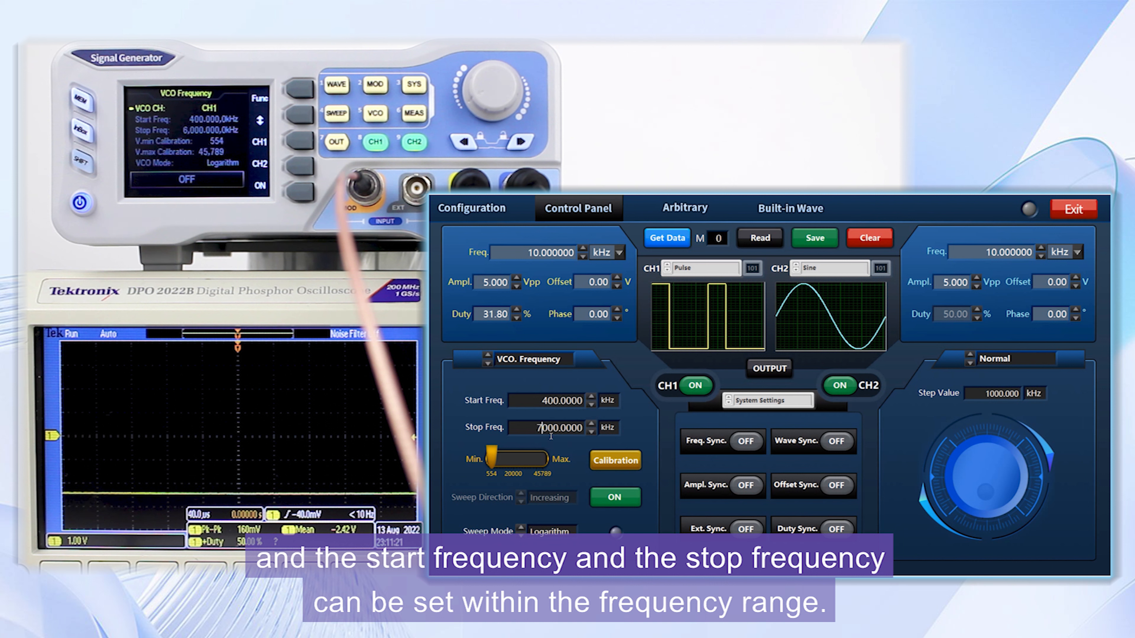
pyautogui.press('BackSpace')
pyautogui.press('BackSpace')
pyautogui.press('BackSpace')
pyautogui.press('BackSpace')
pyautogui.press('BackSpace')
pyautogui.write('5000')
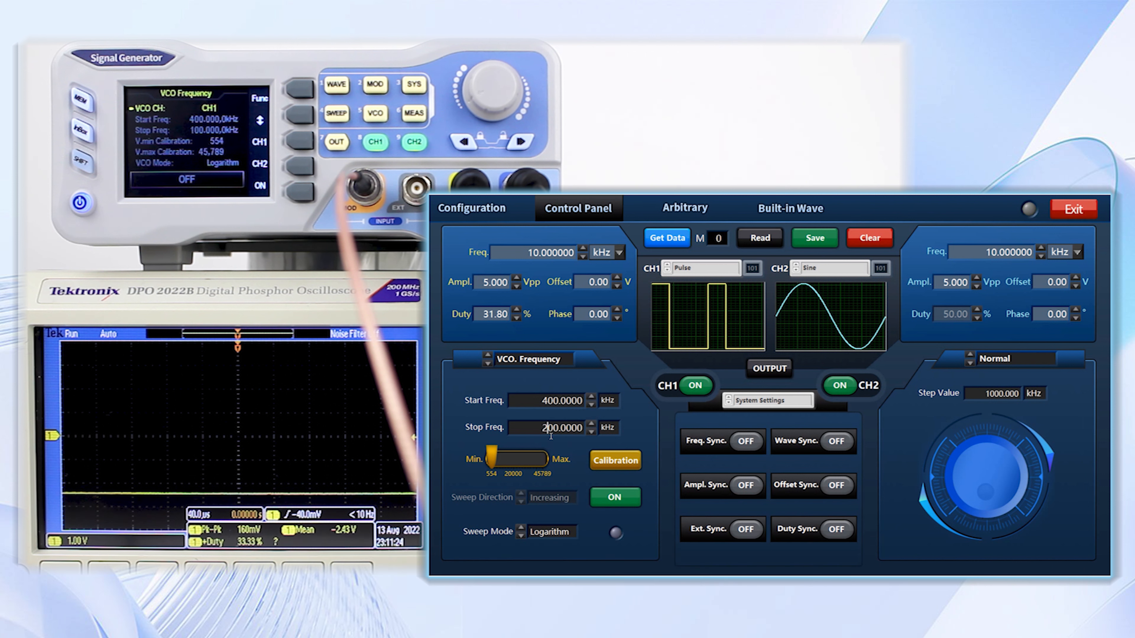
pyautogui.press('Up')
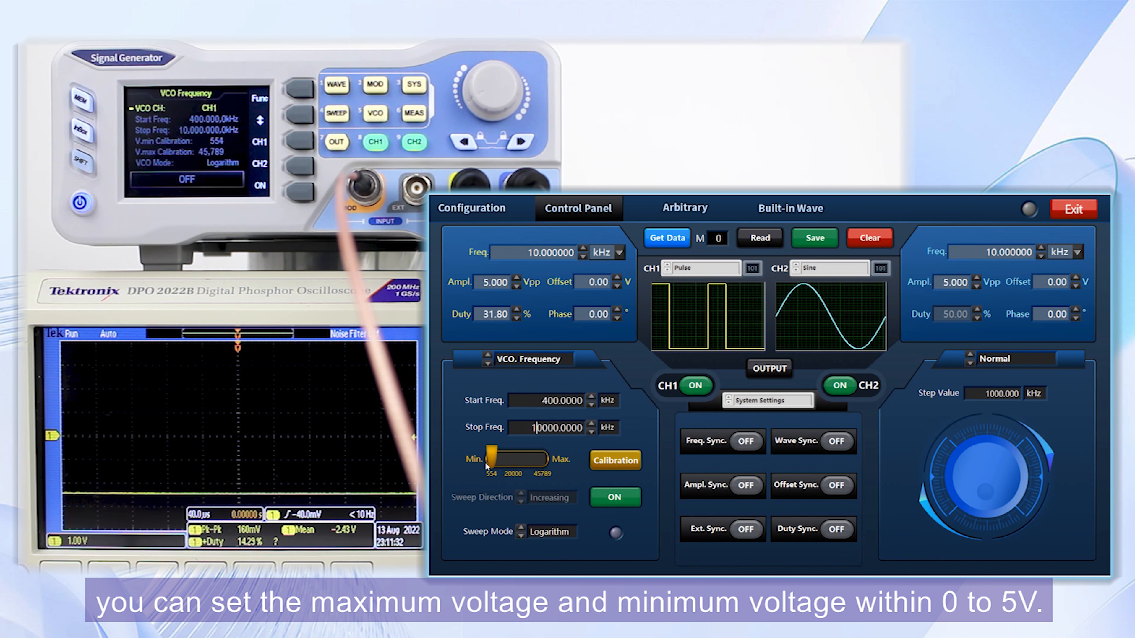
# Calibrate the VCO minimum and maximum voltages and switch the voltage-controlled frequency on.
pyautogui.click(613, 460)
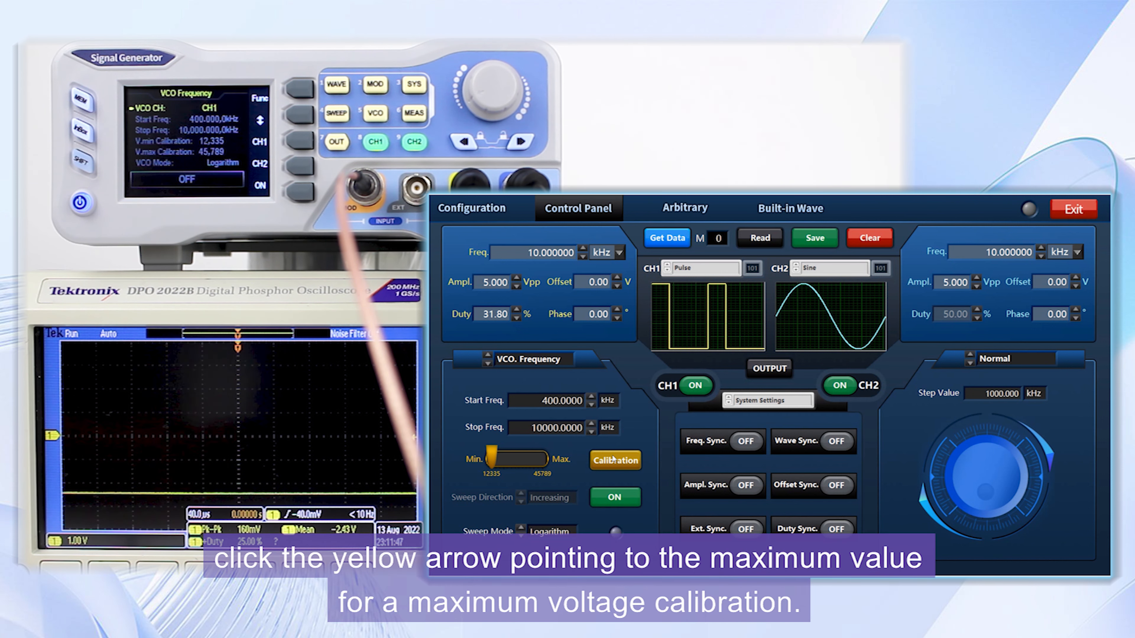
pyautogui.click(635, 465)
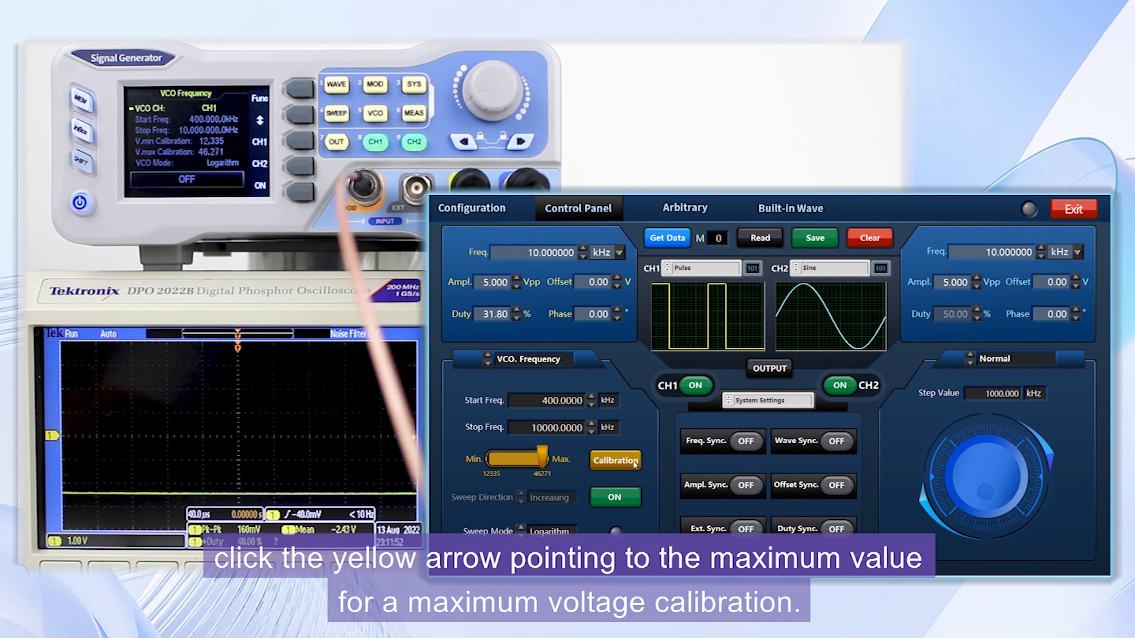
pyautogui.click(621, 494)
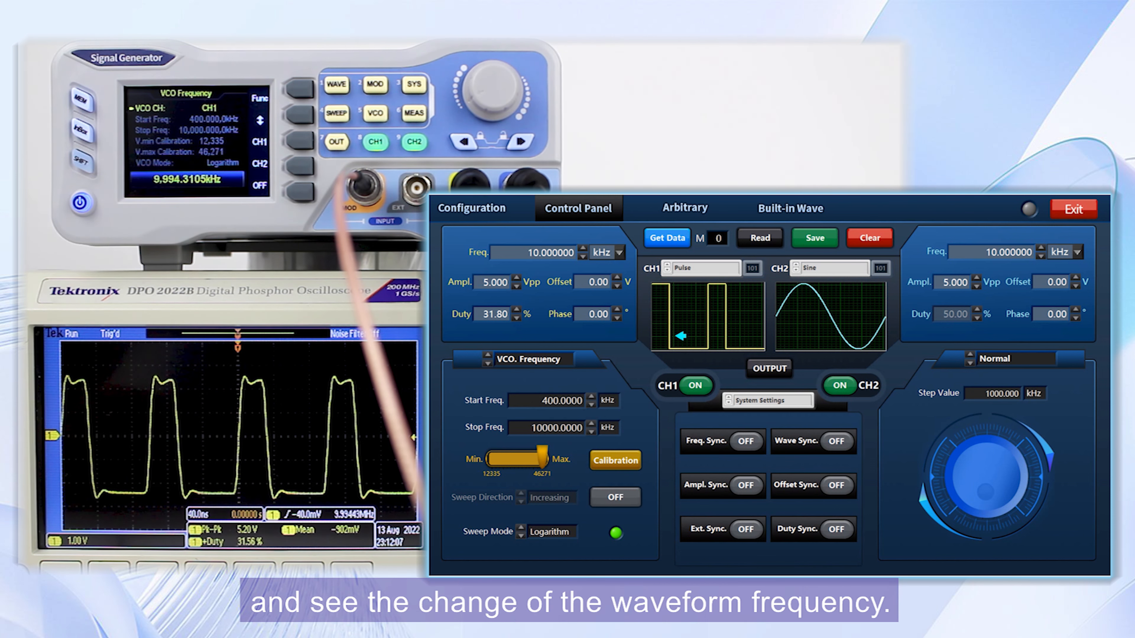
# Change CH1's waveform to Sine and stop the voltage-controlled frequency.
pyautogui.click(670, 331)
pyautogui.click(671, 330)
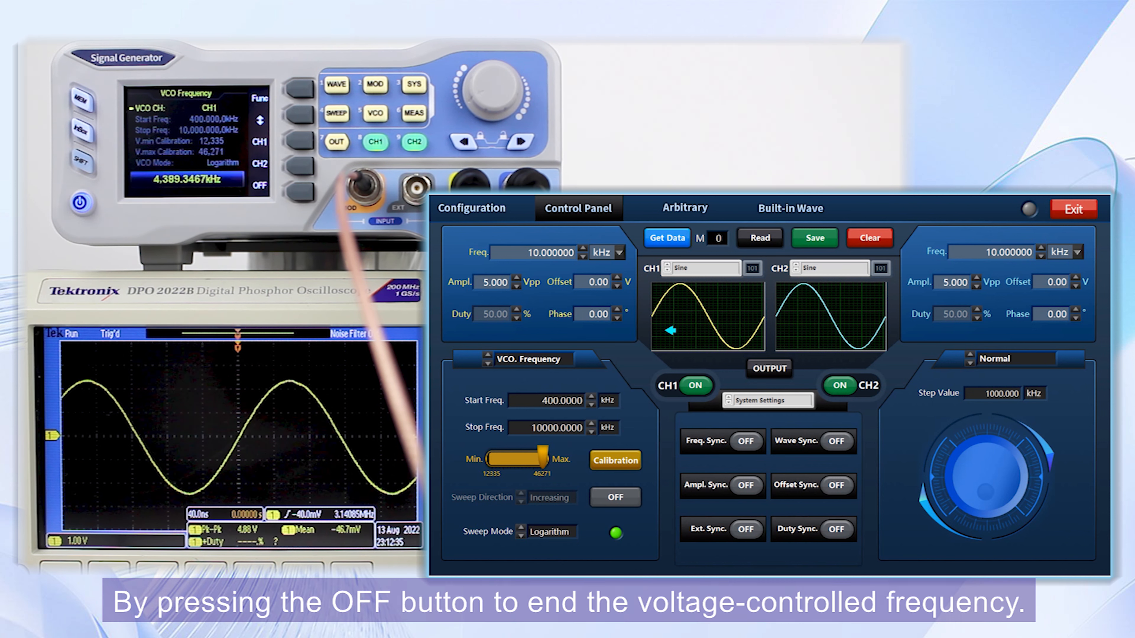
pyautogui.click(615, 498)
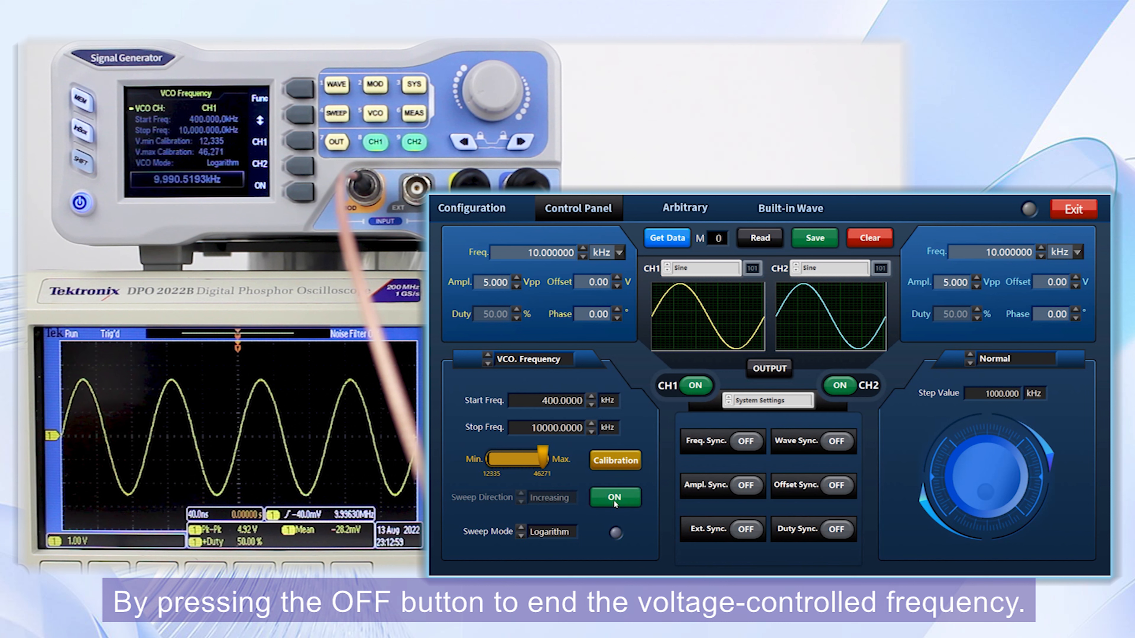
# Switch the VCO mode to VCO Amplitude and set the start amplitude to 1.000 Vpp.
pyautogui.click(491, 365)
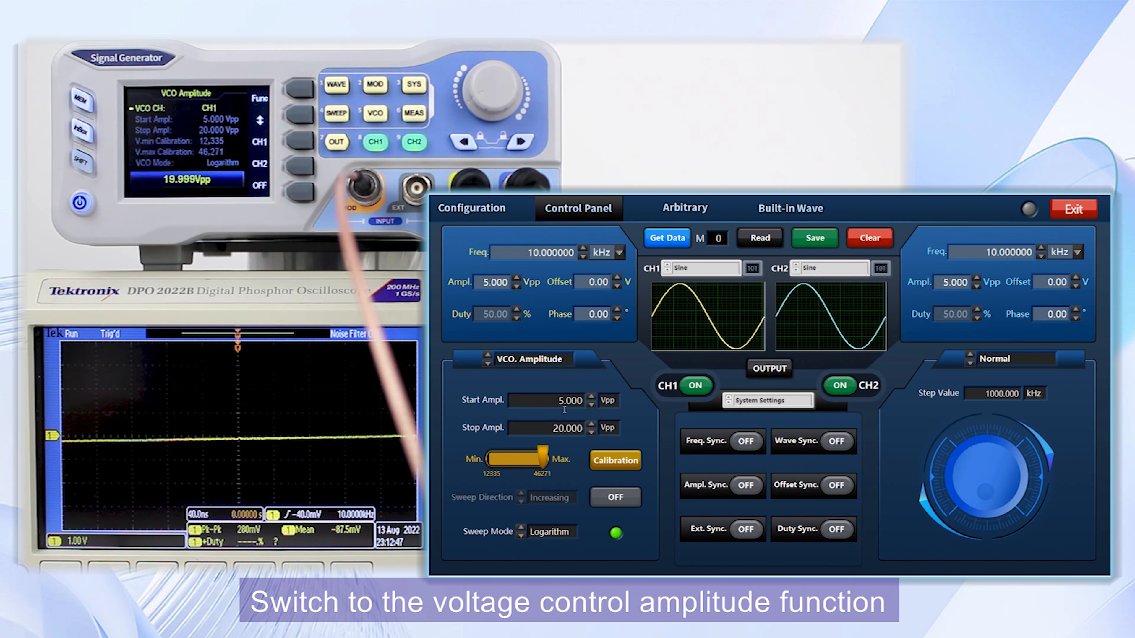
pyautogui.scroll(5, 566, 403)
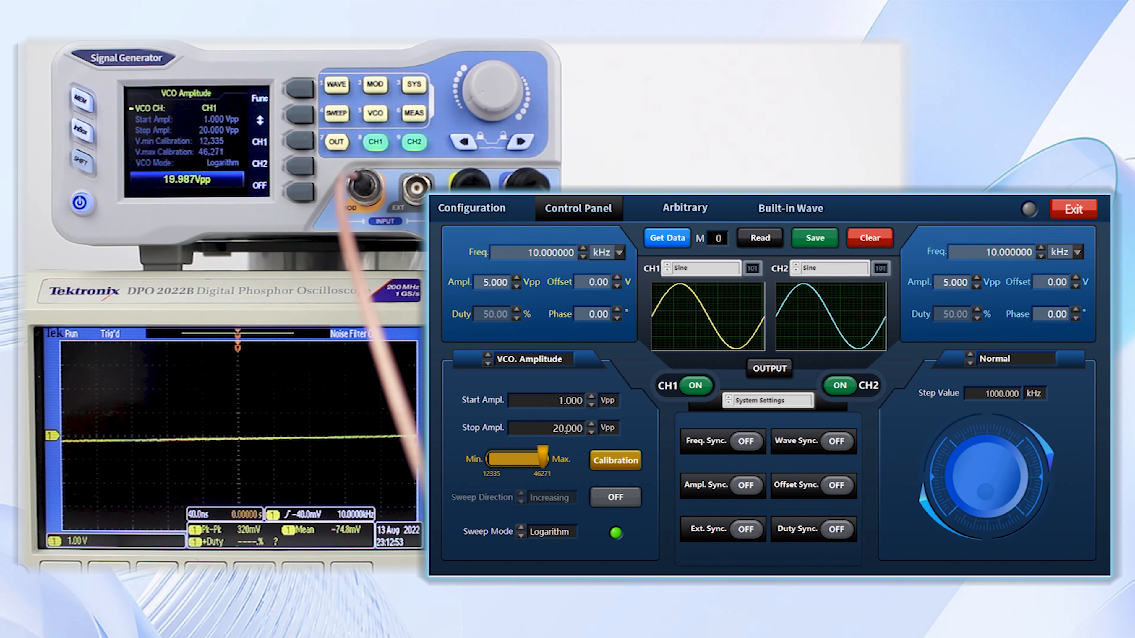
# Restart the voltage-controlled amplitude and set the sweep mode to Line.
pyautogui.click(617, 497)
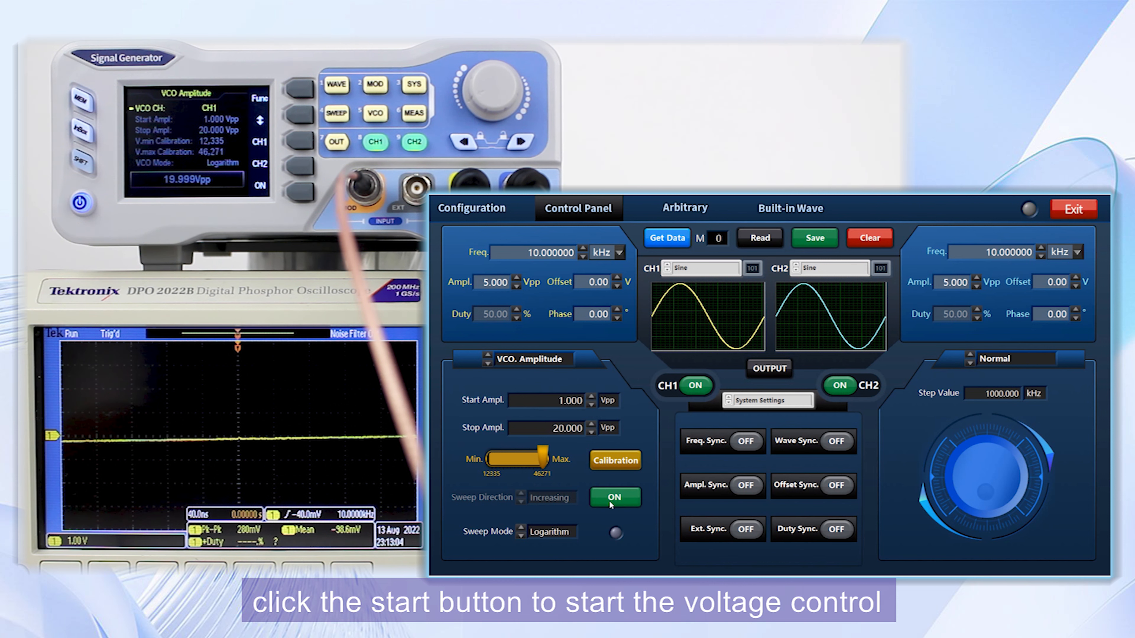
pyautogui.click(610, 502)
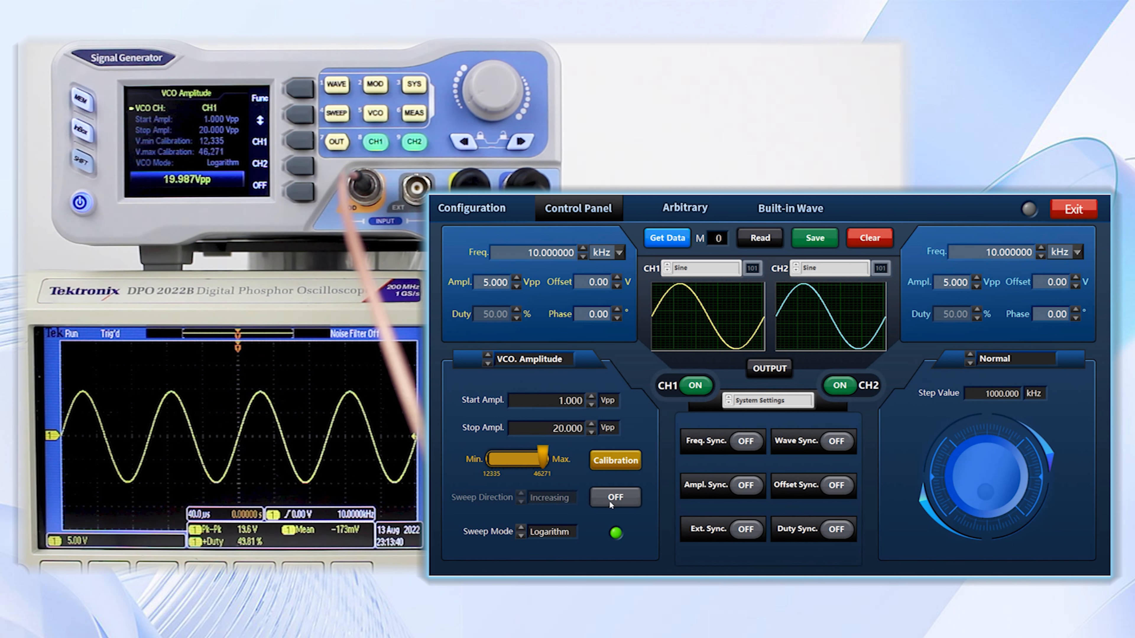
pyautogui.click(521, 536)
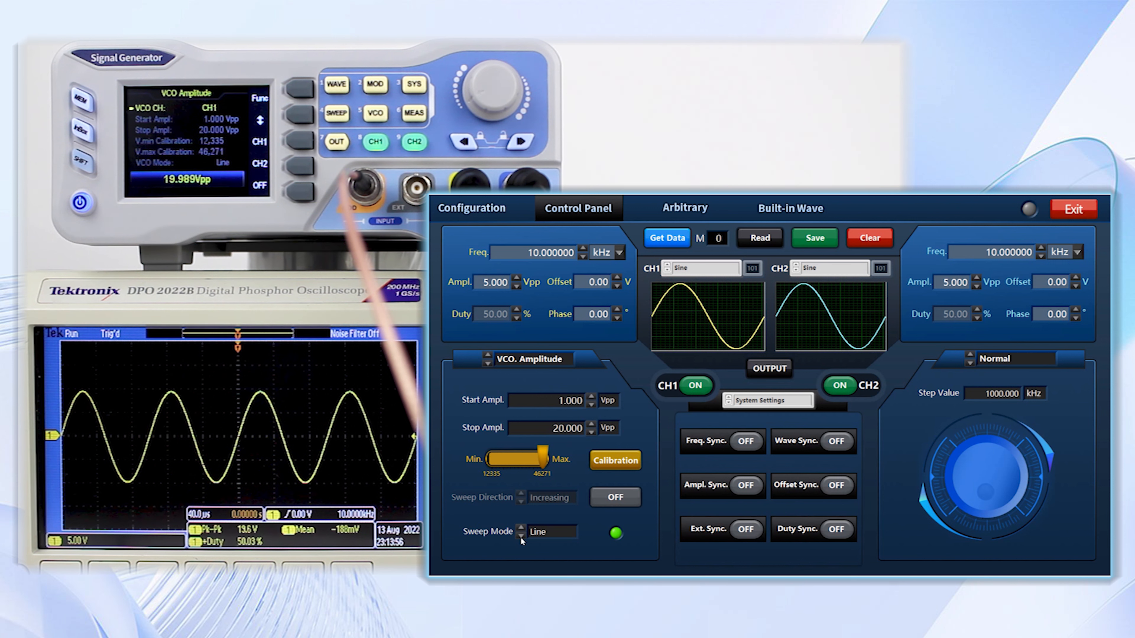
# Change CH1's waveform to Pulse and switch the VCO mode to VCO Duty.
pyautogui.click(736, 314)
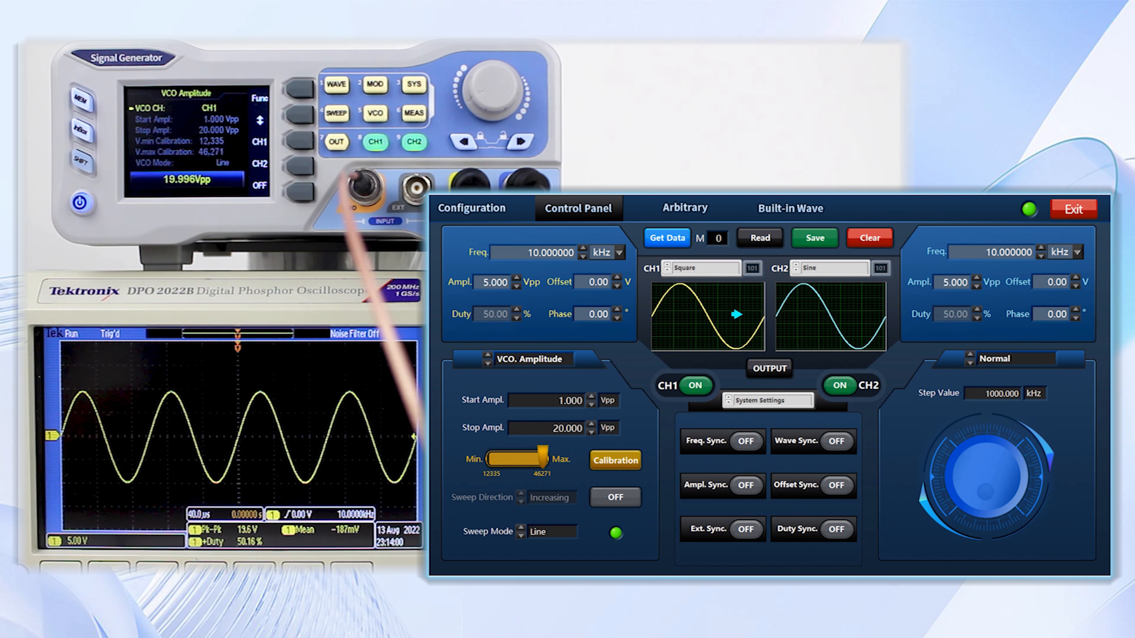
pyautogui.click(737, 315)
pyautogui.click(487, 363)
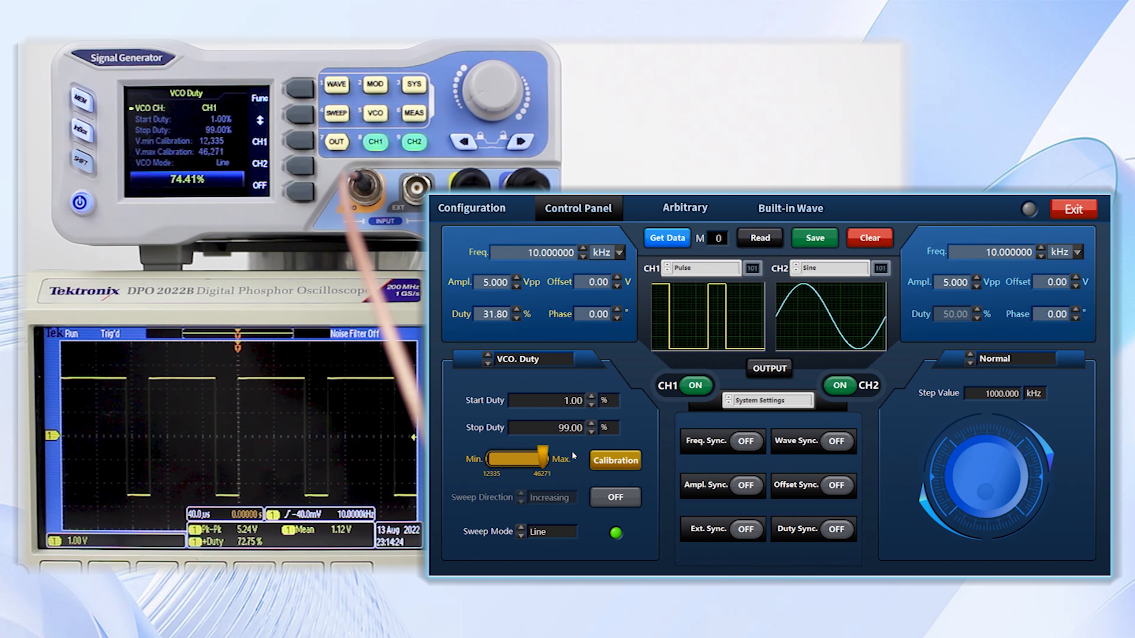
# Set the VCO start duty to 10% and the stop duty to 60%.
pyautogui.doubleClick(572, 401)
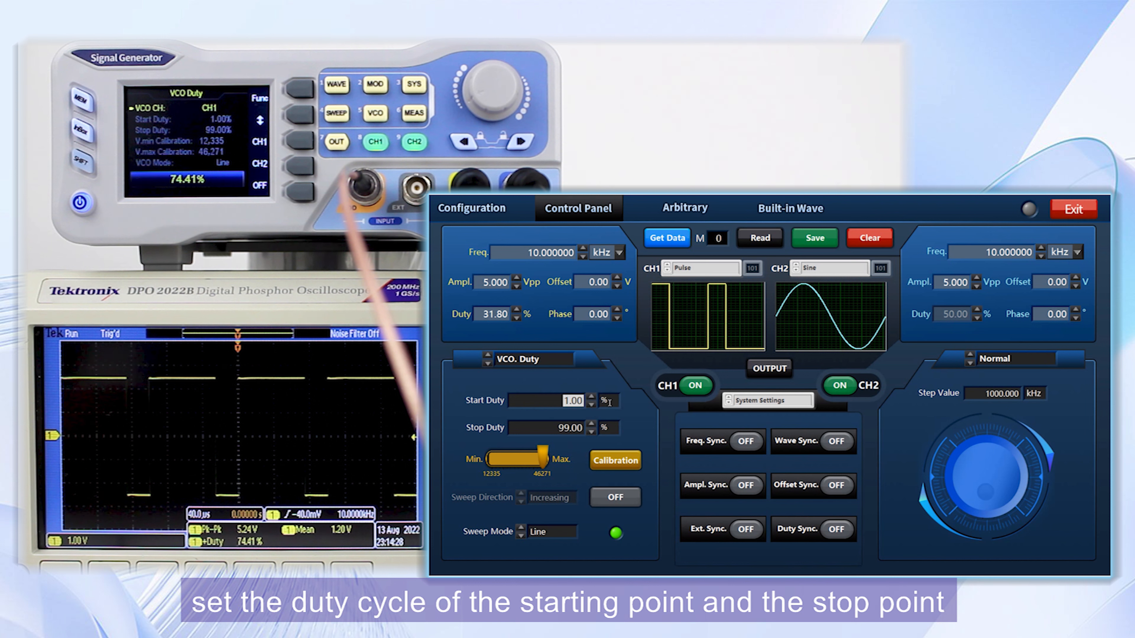
pyautogui.write('1')
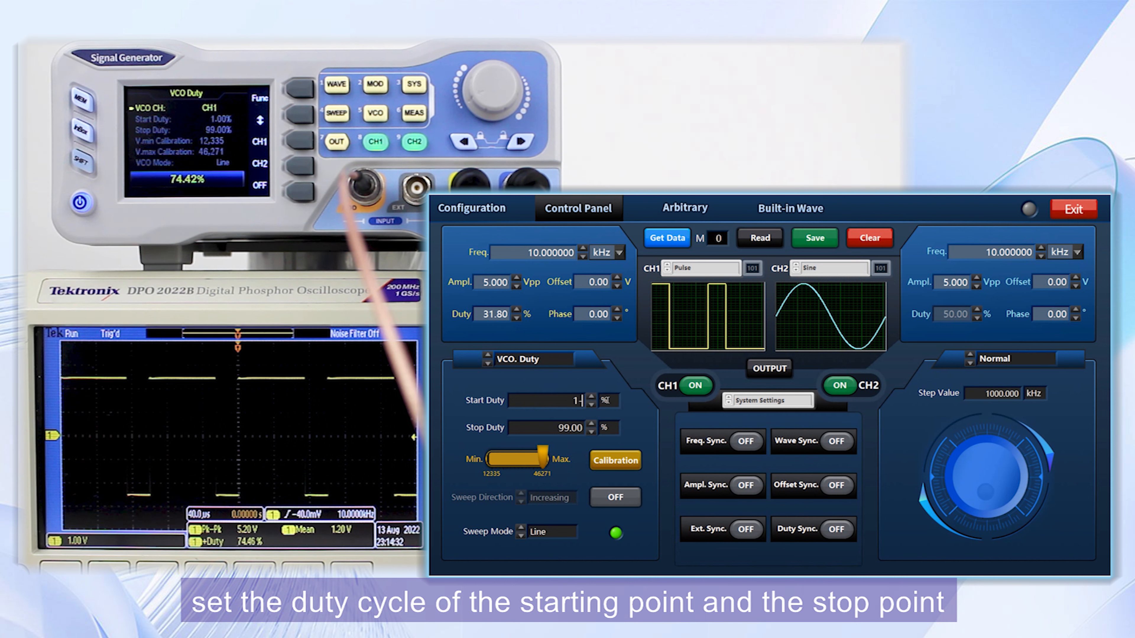
pyautogui.write('0')
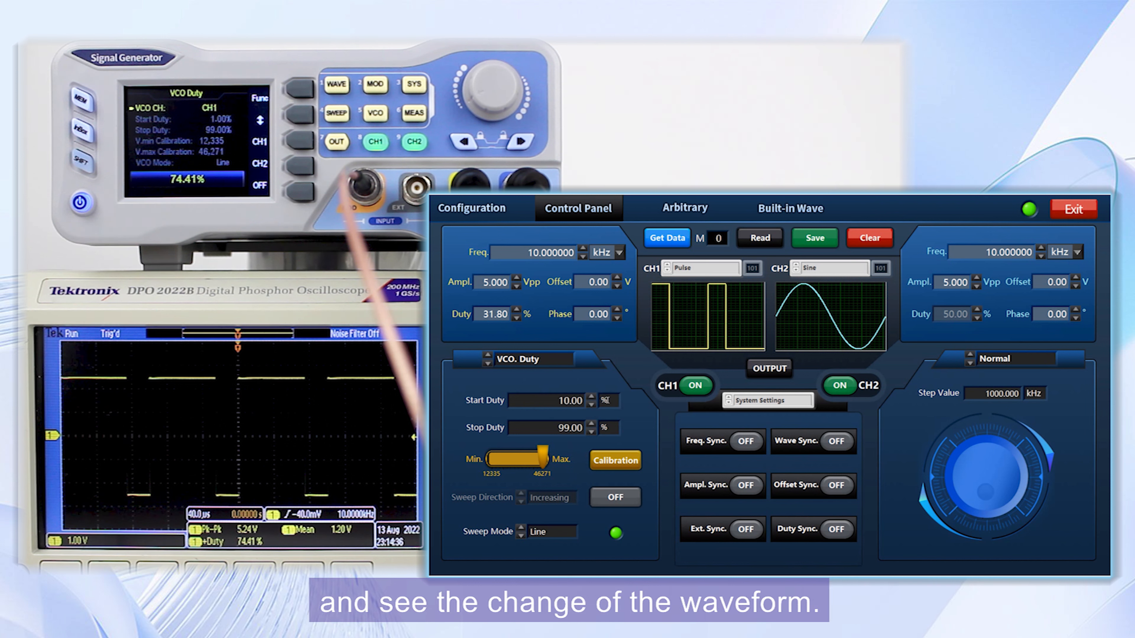
pyautogui.press('Return')
pyautogui.doubleClick(575, 428)
pyautogui.write('60')
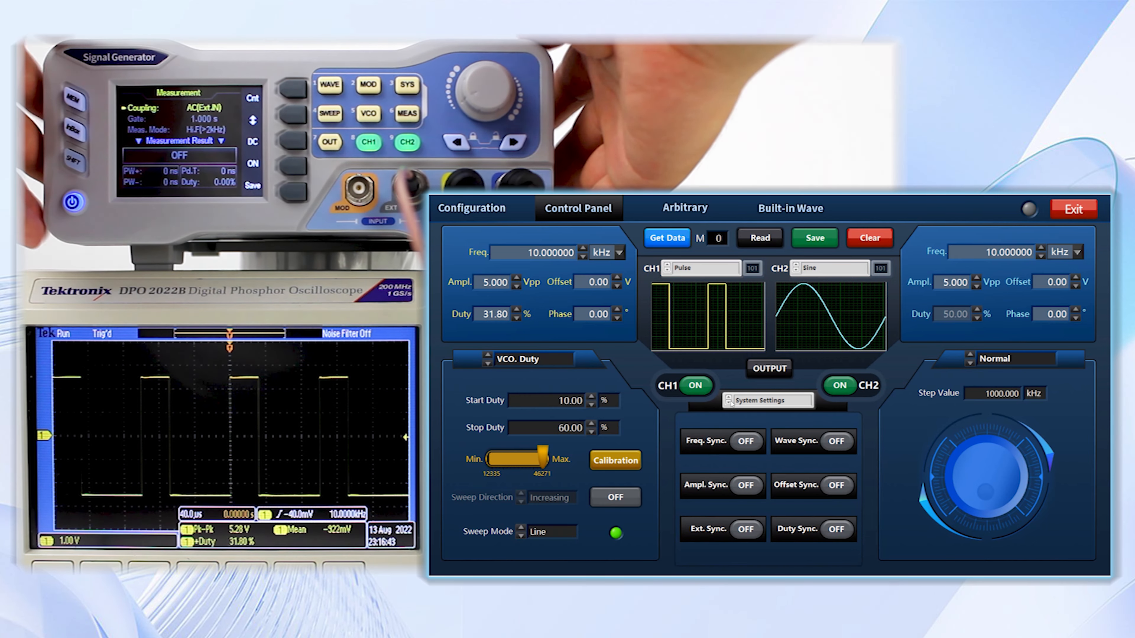
# Open the Measurement & Counter panel, turn measuring on, and toggle the frequency range switch.
pyautogui.click(729, 400)
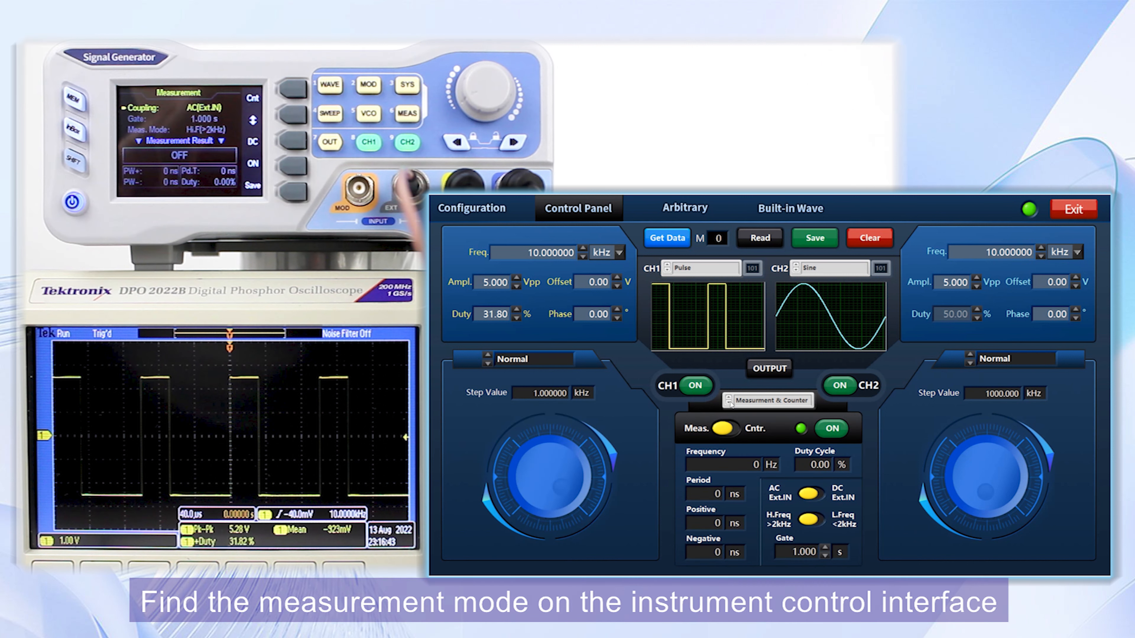
pyautogui.click(830, 429)
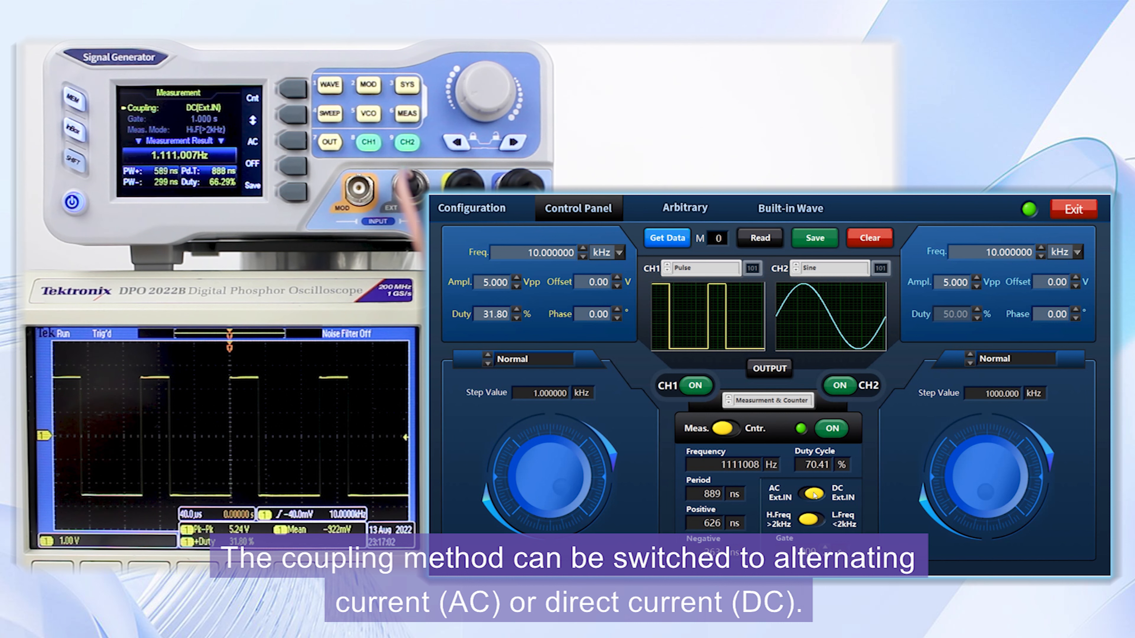
pyautogui.click(821, 522)
pyautogui.click(821, 521)
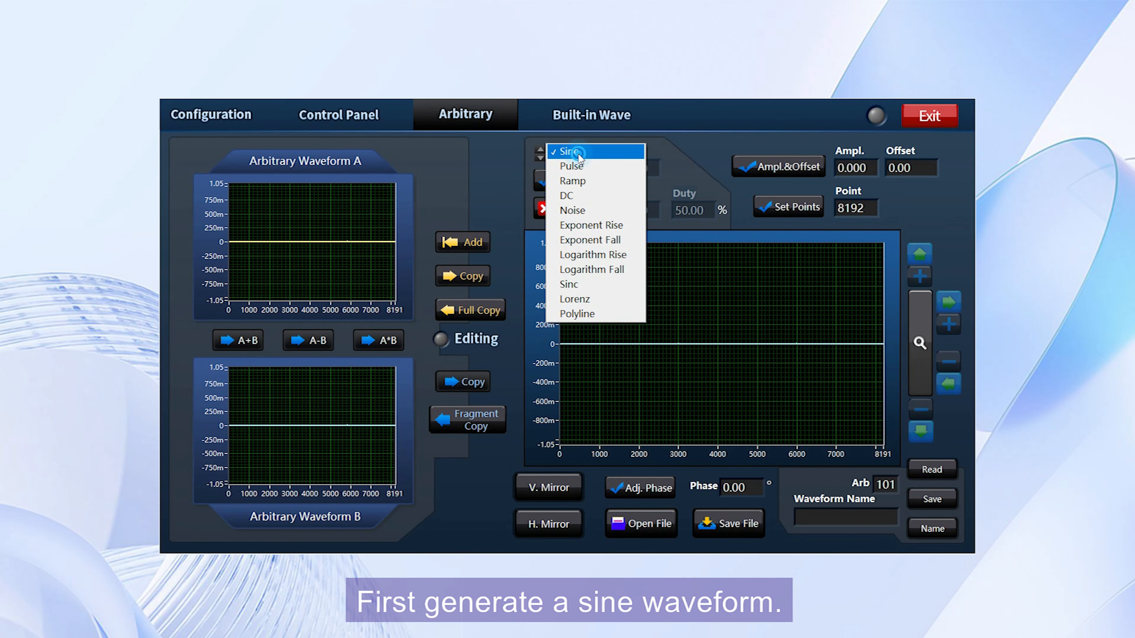
# Select Sine in the arbitrary waveform editor and generate the waveform.
pyautogui.click(578, 154)
pyautogui.click(560, 187)
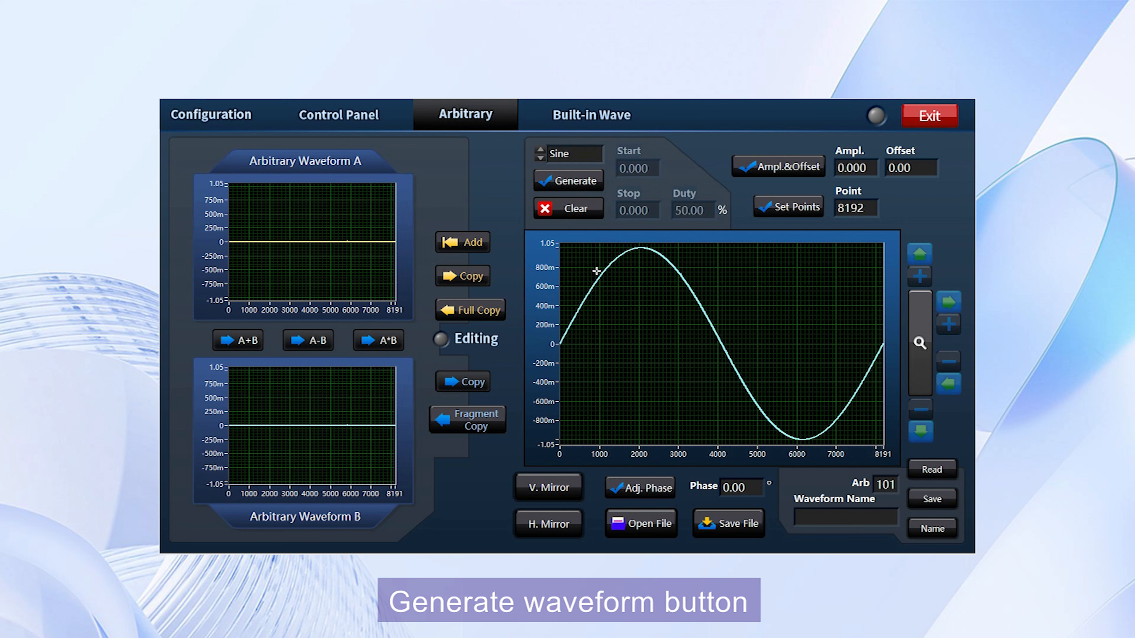
pyautogui.click(564, 209)
pyautogui.click(578, 180)
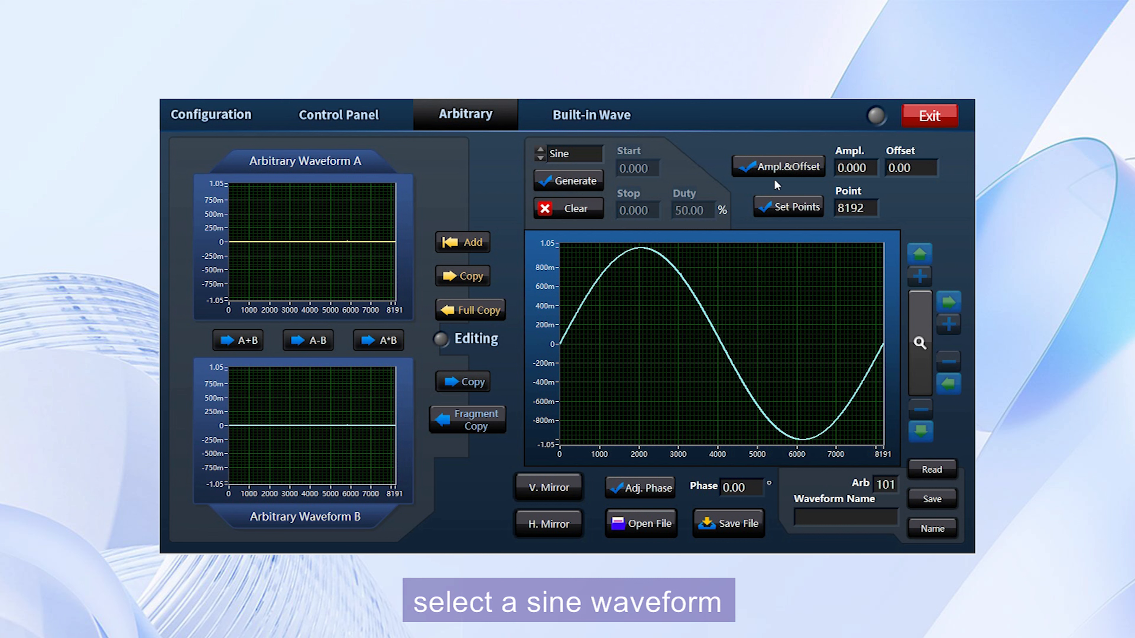
# Set the waveform amplitude to 4 and apply the amplitude and offset.
pyautogui.moveTo(871, 168); pyautogui.dragTo(834, 167)
pyautogui.write('4')
pyautogui.click(810, 173)
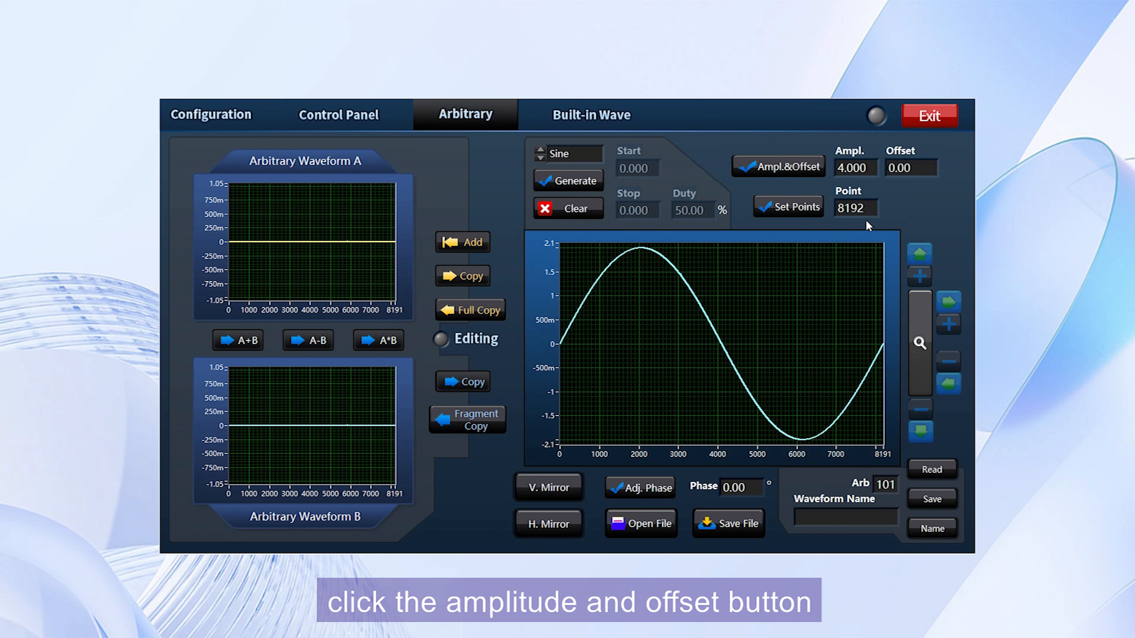
# Apply an offset of 3 to the waveform.
pyautogui.doubleClick(917, 171)
pyautogui.write('3')
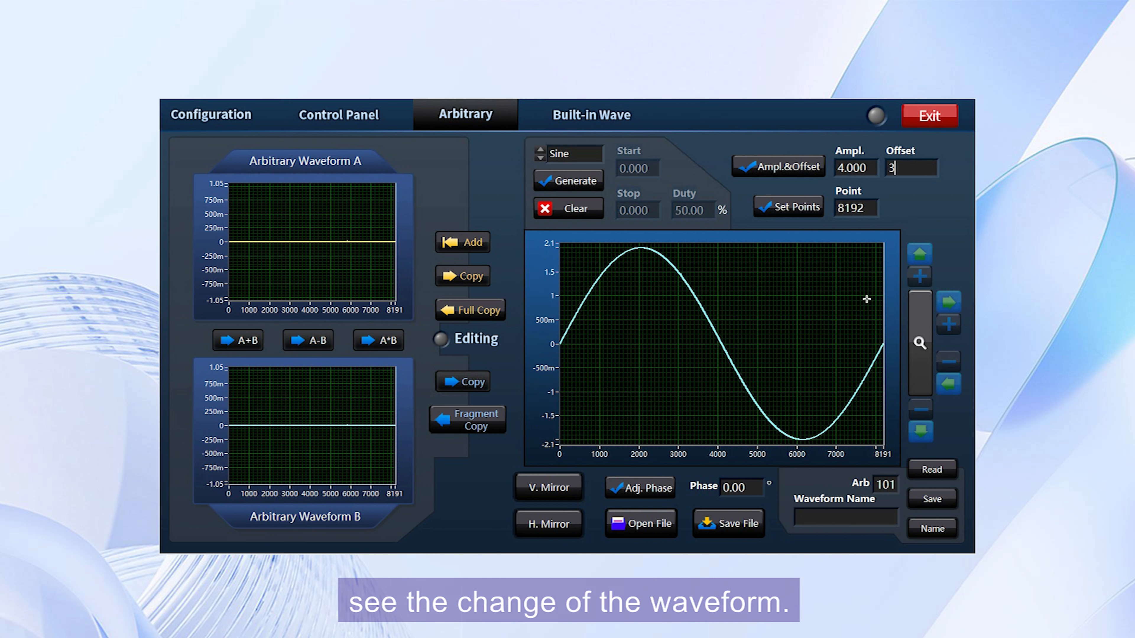
pyautogui.click(773, 166)
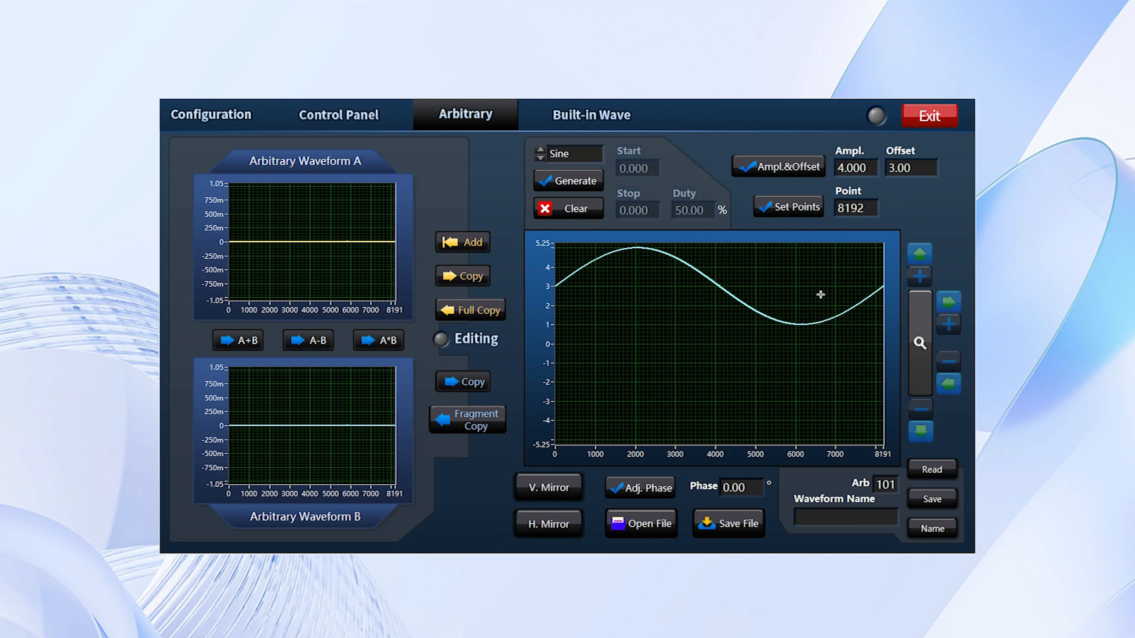
# Reset the waveform offset to 0 and apply it.
pyautogui.doubleClick(907, 169)
pyautogui.write('0')
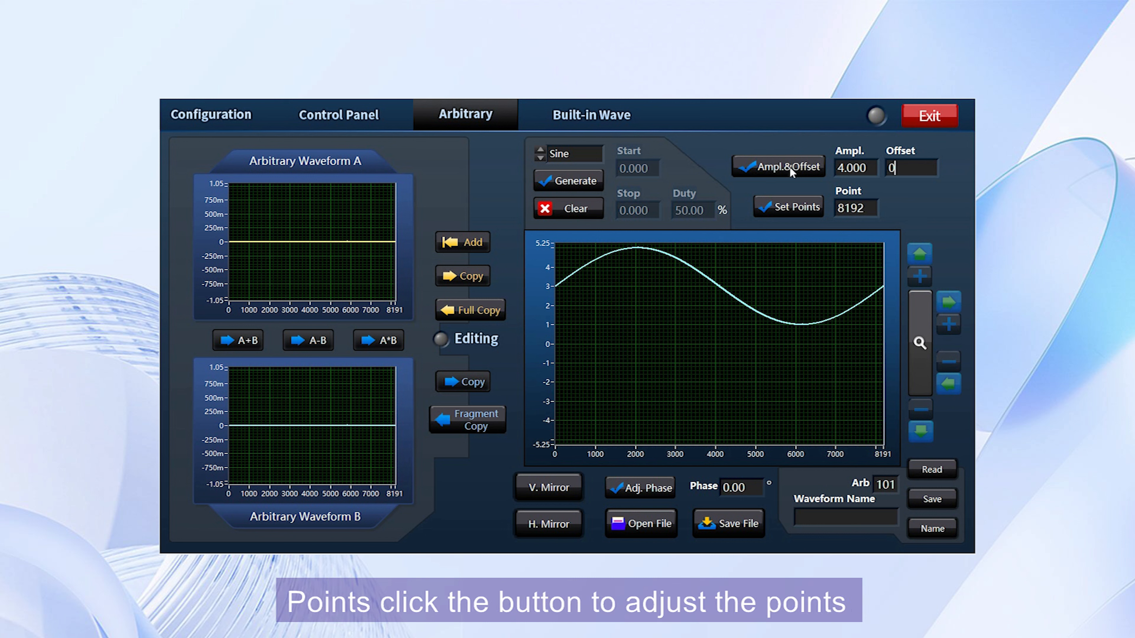
pyautogui.click(788, 167)
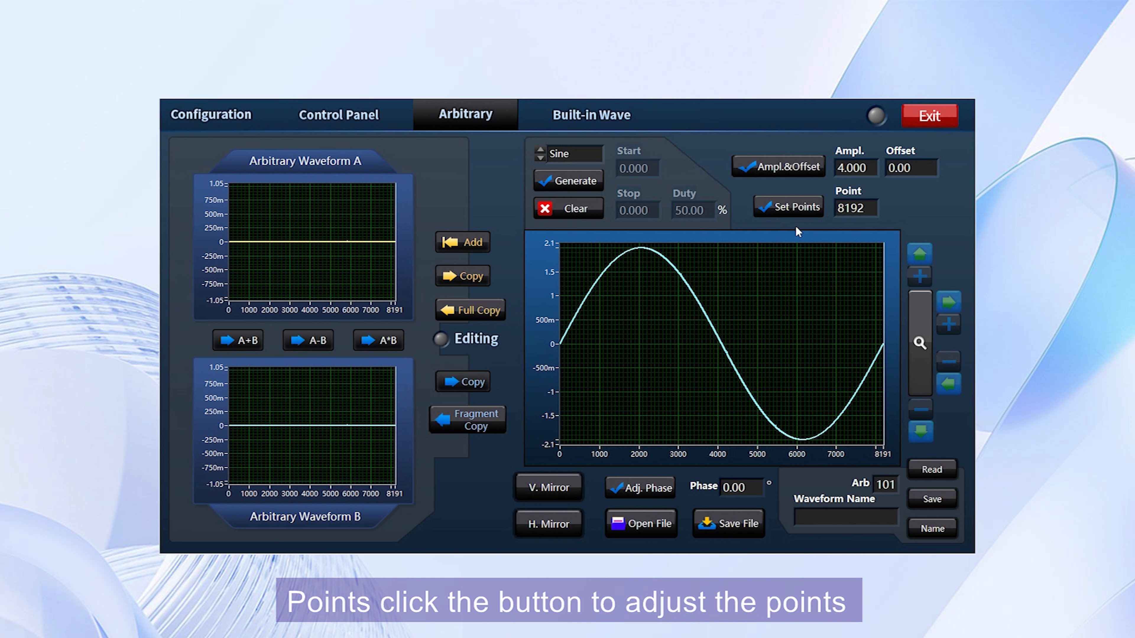
# Set the waveform's point count to 500.
pyautogui.moveTo(865, 208); pyautogui.dragTo(837, 216)
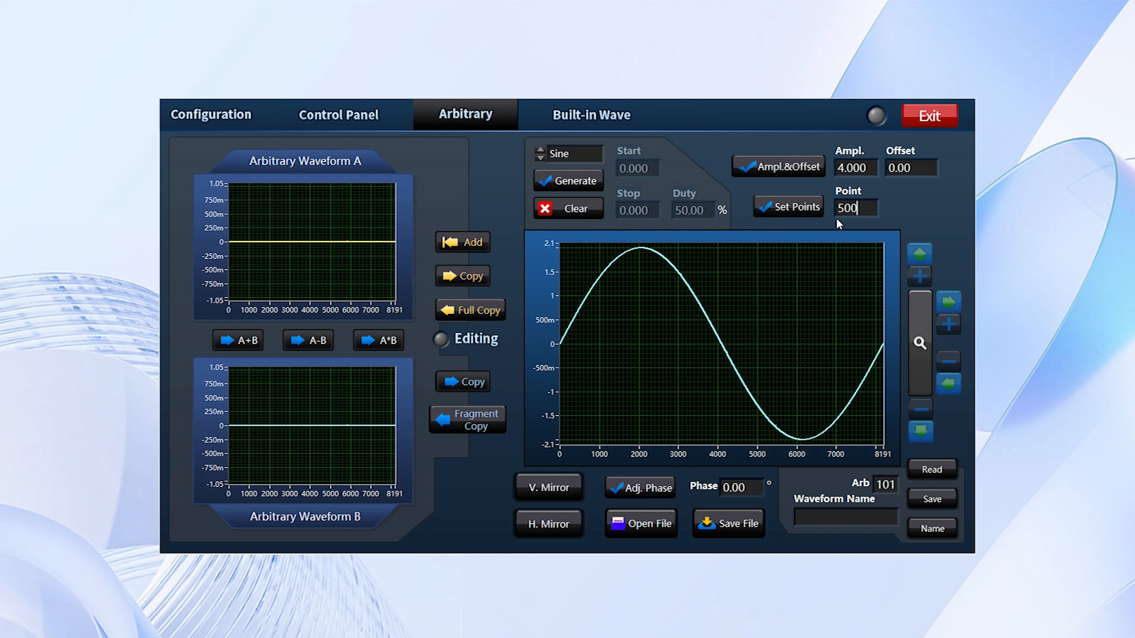
pyautogui.click(794, 211)
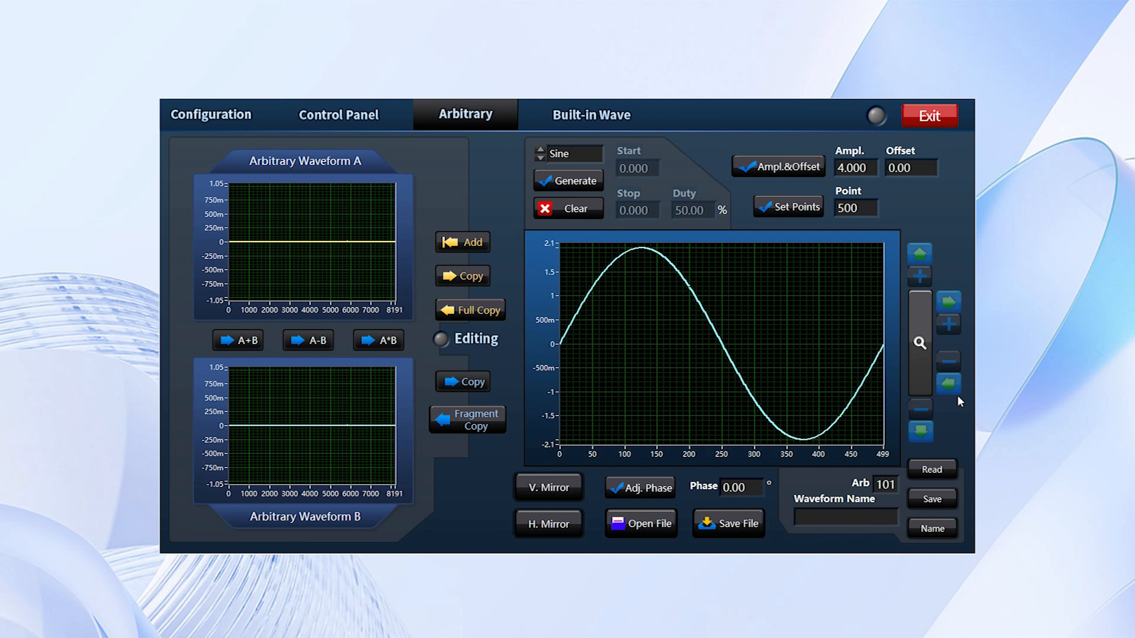
# Examine the waveform using the plot's zoom and pan controls.
pyautogui.click(920, 348)
pyautogui.click(925, 271)
pyautogui.click(925, 271)
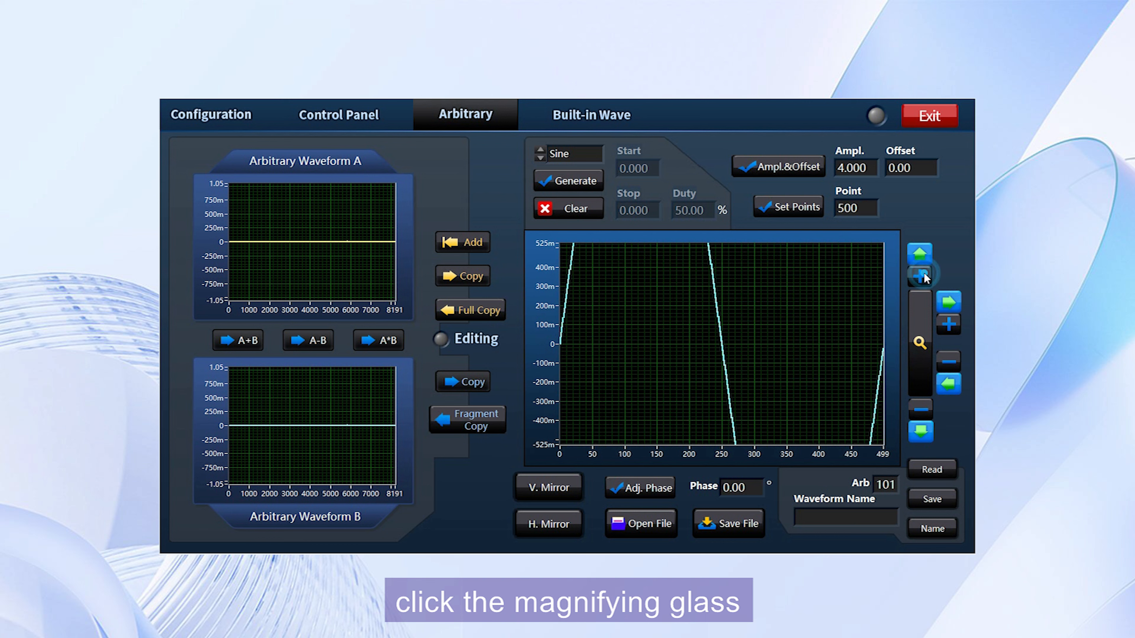
pyautogui.click(918, 259)
pyautogui.click(917, 259)
pyautogui.click(917, 259)
pyautogui.click(918, 259)
pyautogui.click(921, 432)
pyautogui.click(920, 410)
pyautogui.click(920, 410)
pyautogui.click(943, 324)
pyautogui.click(951, 300)
pyautogui.click(951, 300)
pyautogui.click(951, 300)
pyautogui.click(951, 300)
pyautogui.click(951, 300)
pyautogui.click(950, 364)
pyautogui.click(949, 363)
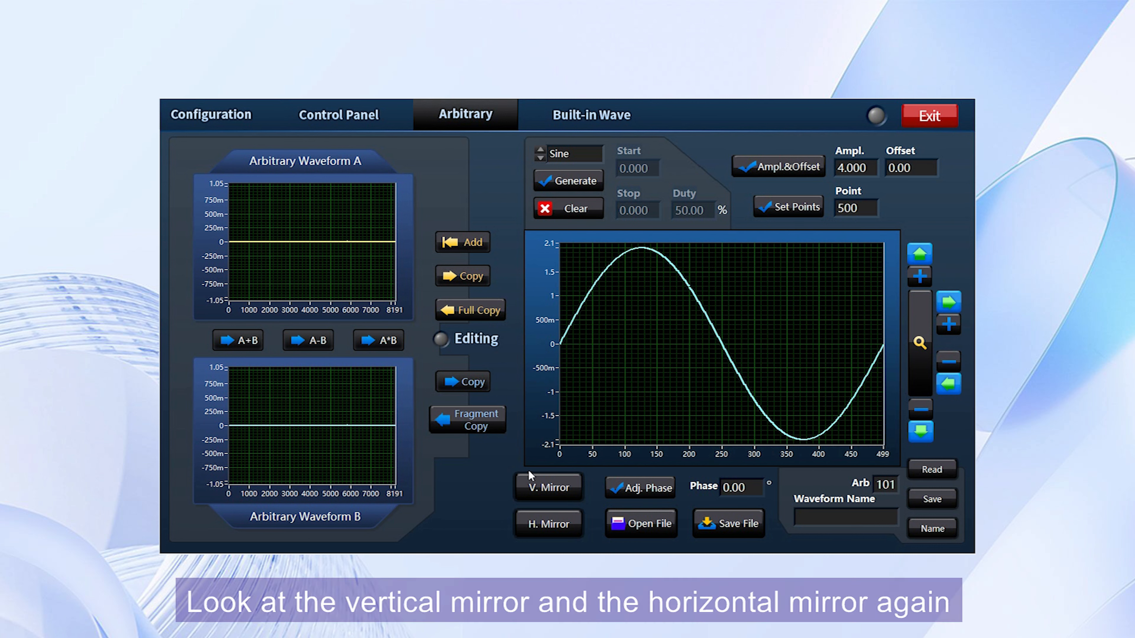
# Mirror the waveform vertically.
pyautogui.click(557, 492)
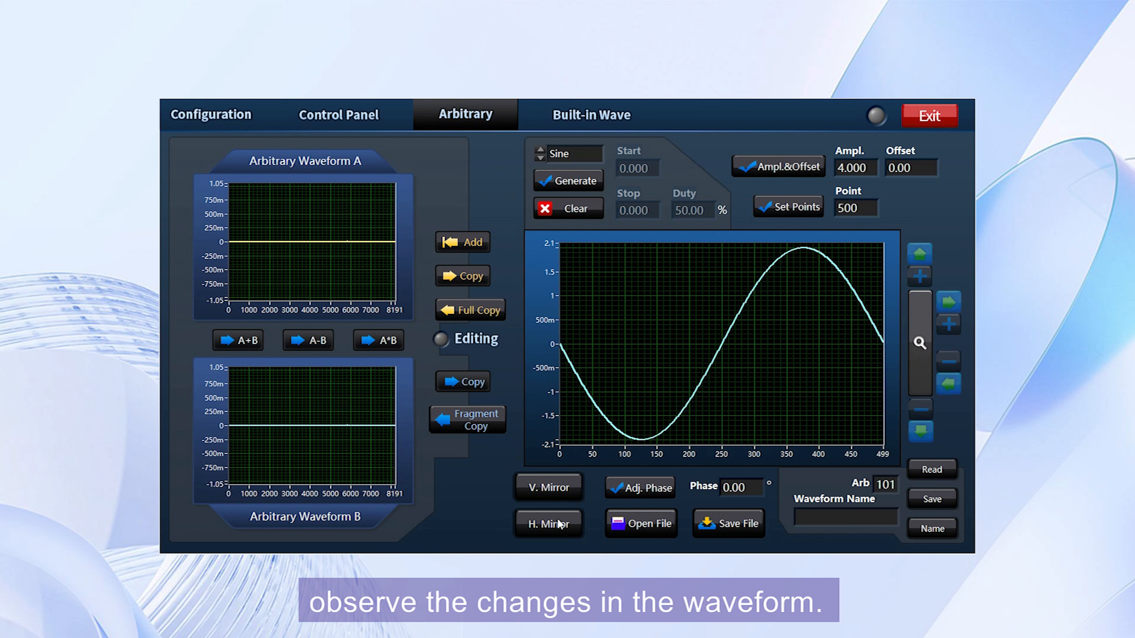
# Mirror the waveform horizontally, then shift its phase by 50°.
pyautogui.click(557, 528)
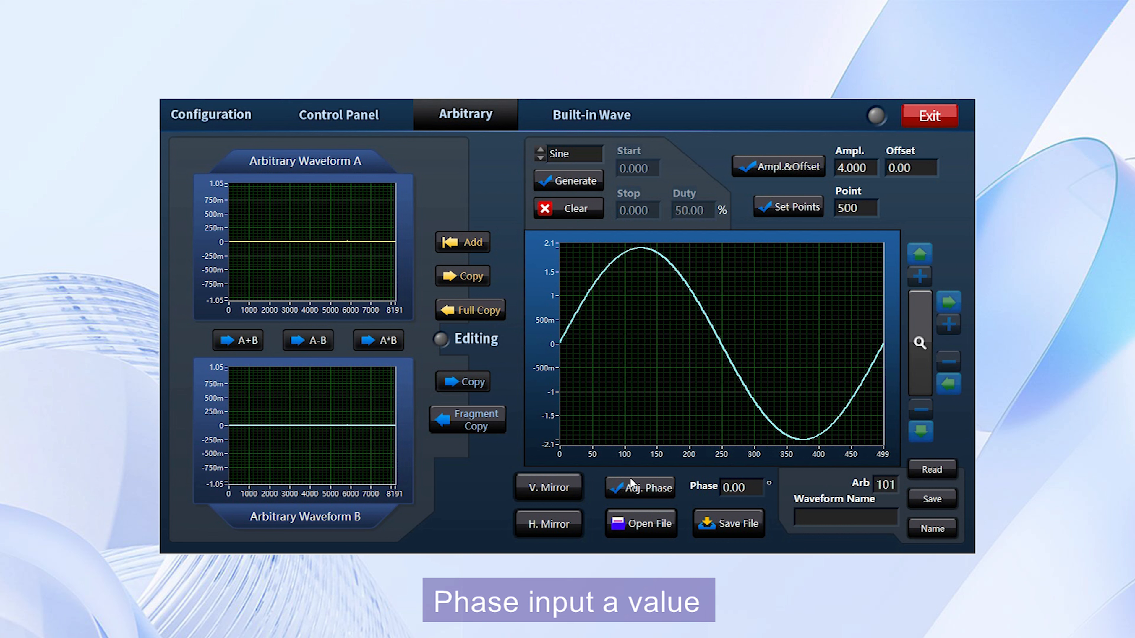
pyautogui.moveTo(760, 487); pyautogui.dragTo(699, 488)
pyautogui.write('50')
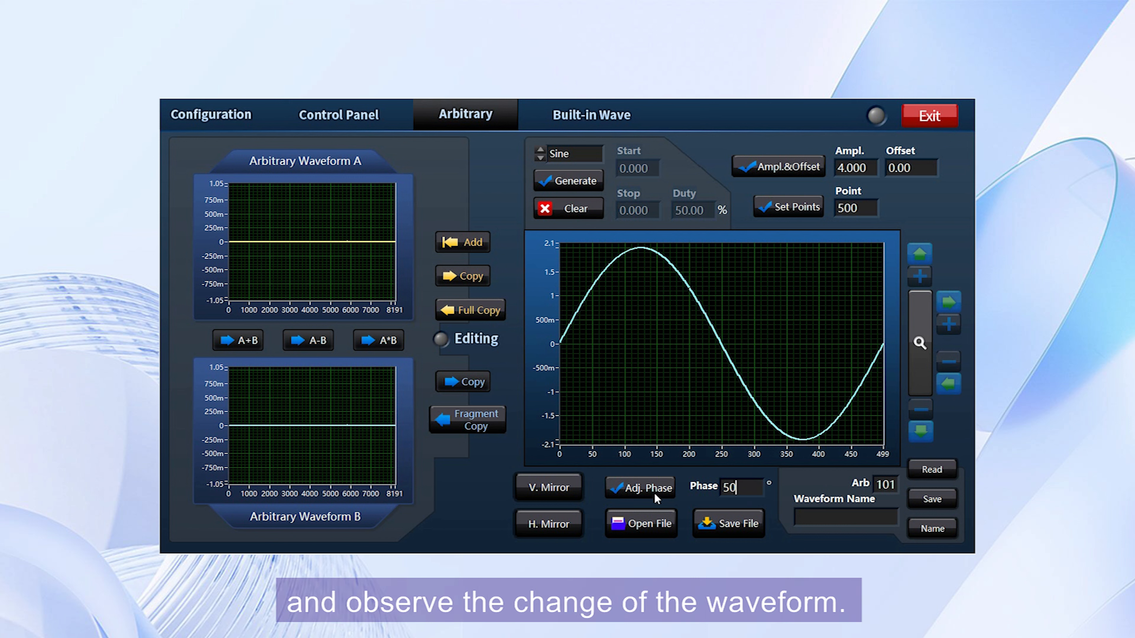
pyautogui.click(652, 491)
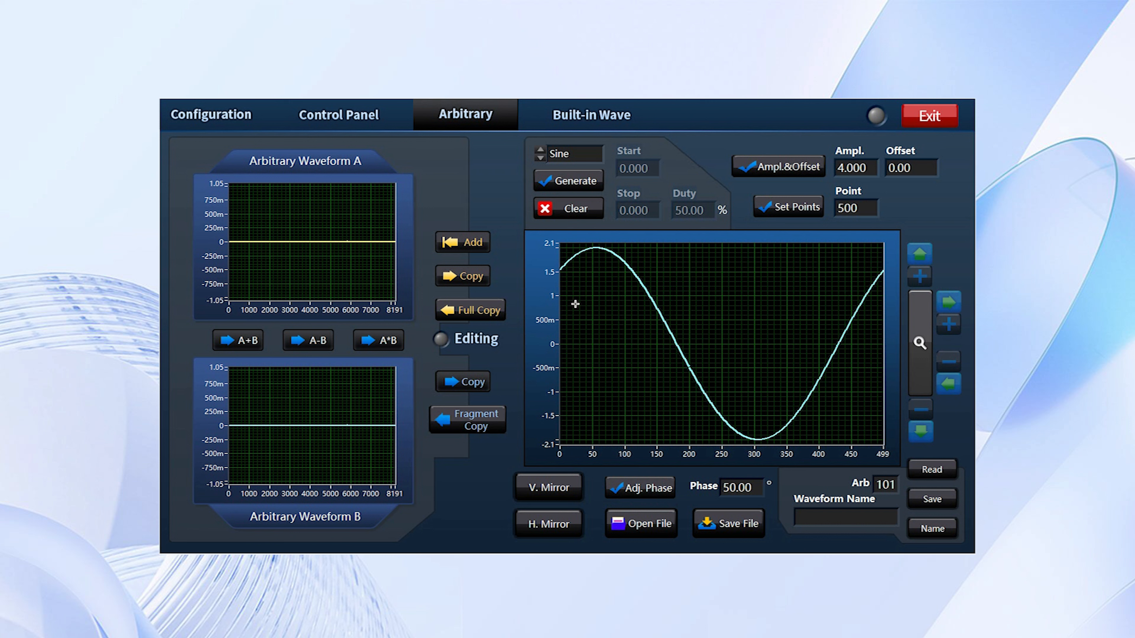
# Clear the editing plot and generate a Pulse waveform.
pyautogui.click(580, 209)
pyautogui.click(571, 153)
pyautogui.click(574, 163)
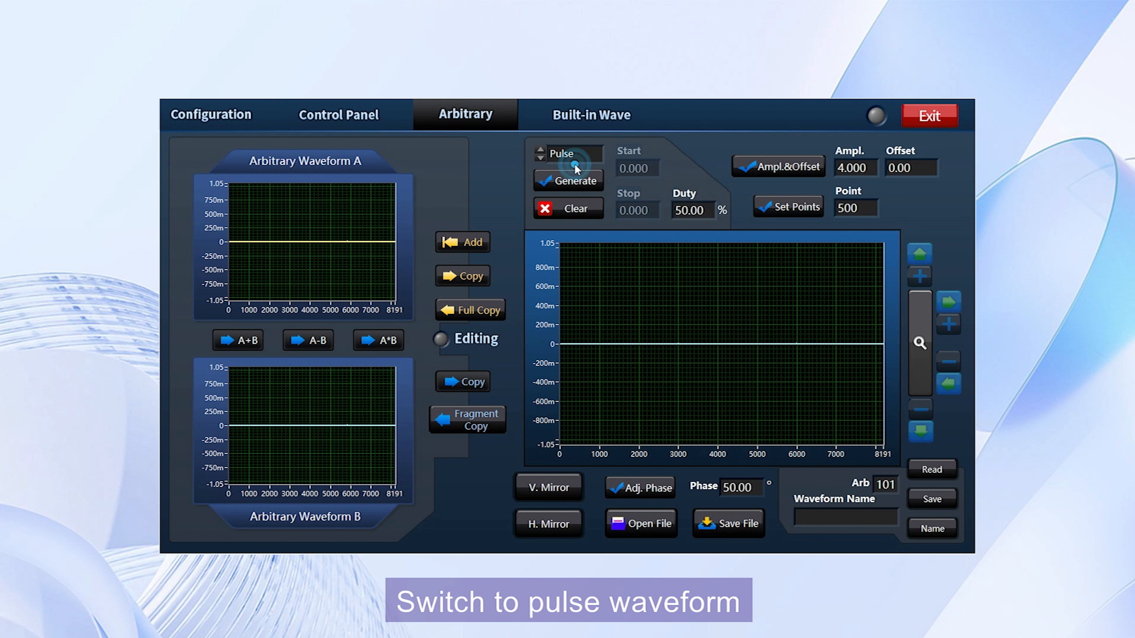
pyautogui.click(578, 181)
# Set the pulse's amplitude to 5 and its point count to 8192.
pyautogui.doubleClick(864, 169)
pyautogui.write('5')
pyautogui.click(806, 165)
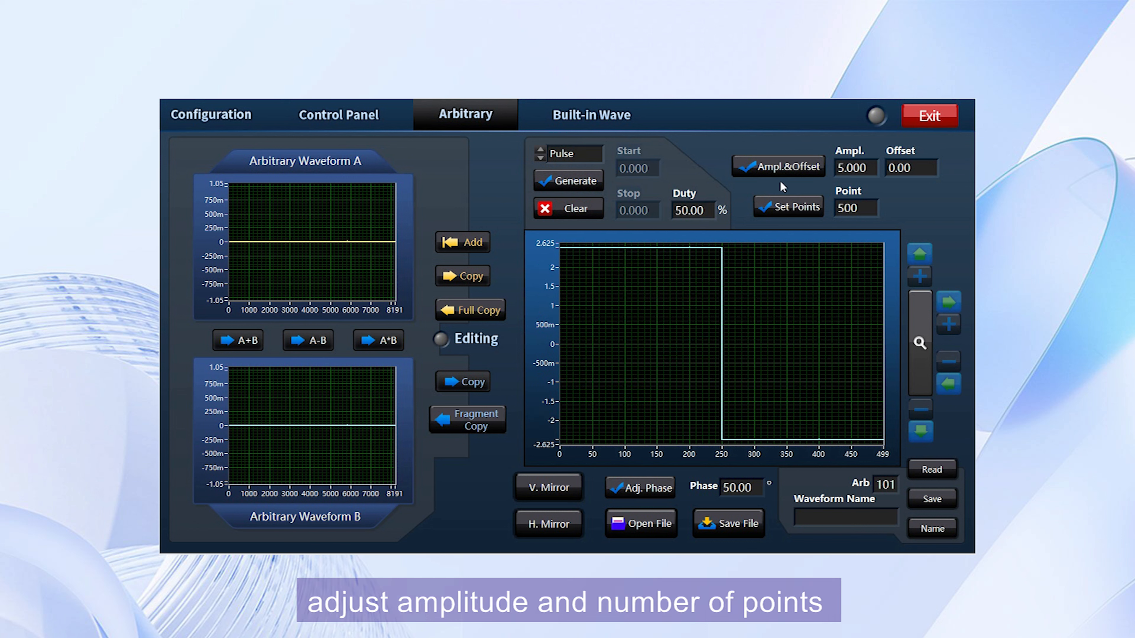
pyautogui.doubleClick(861, 207)
pyautogui.write('8192')
pyautogui.click(819, 206)
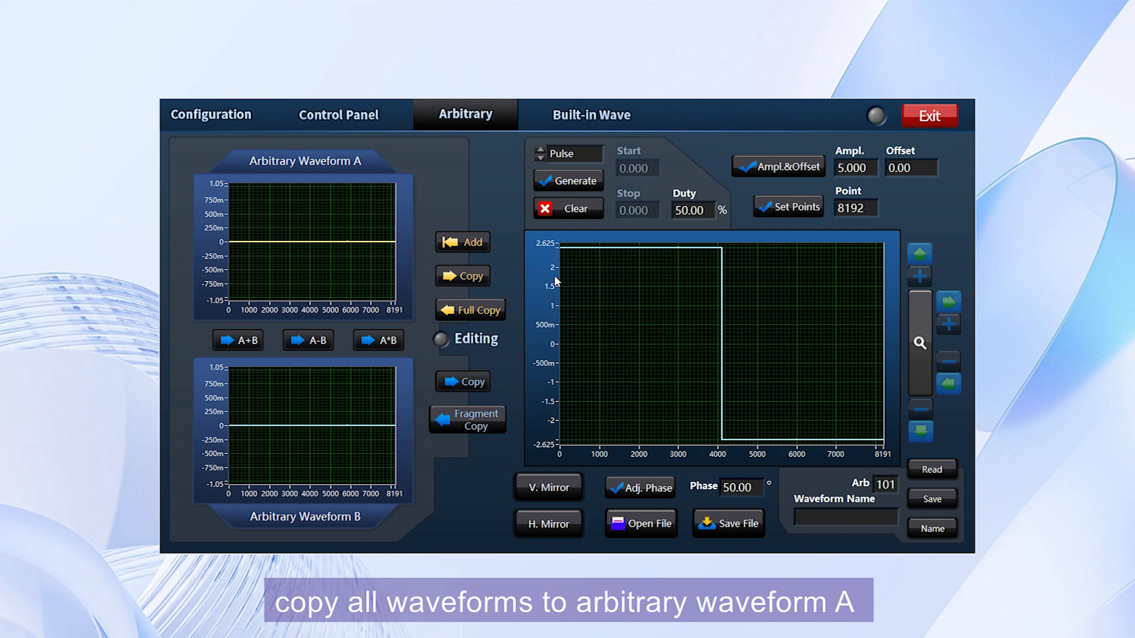
# Fully copy the pulse into Arbitrary Waveform A and append it repeatedly to build a long pulse train.
pyautogui.click(477, 311)
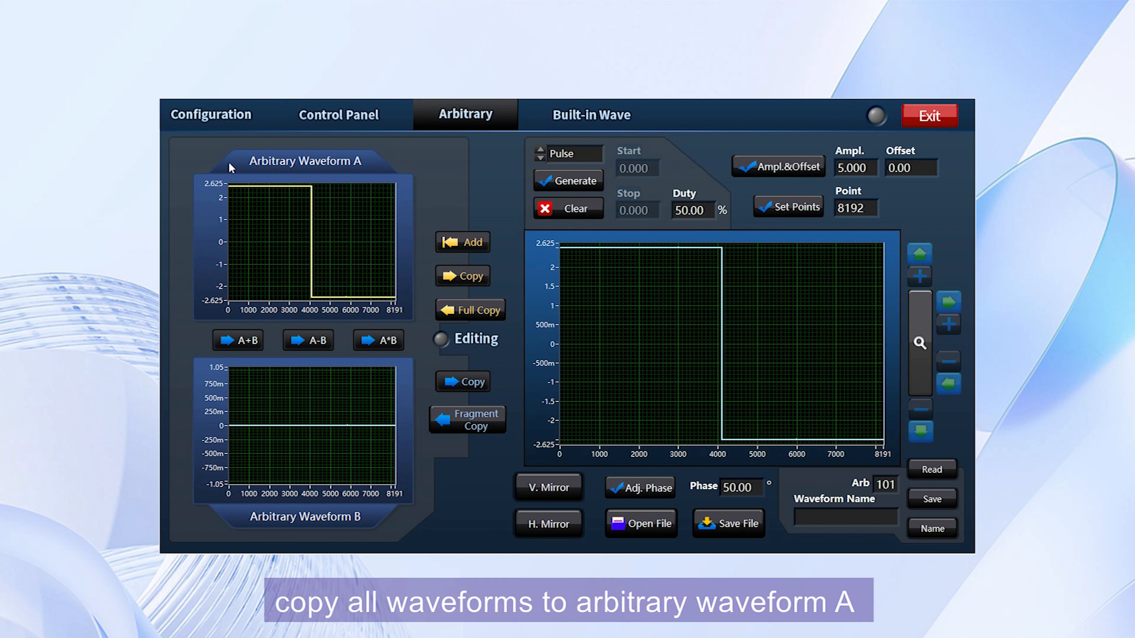
pyautogui.click(467, 243)
pyautogui.click(466, 244)
pyautogui.click(467, 246)
pyautogui.click(468, 246)
pyautogui.click(467, 246)
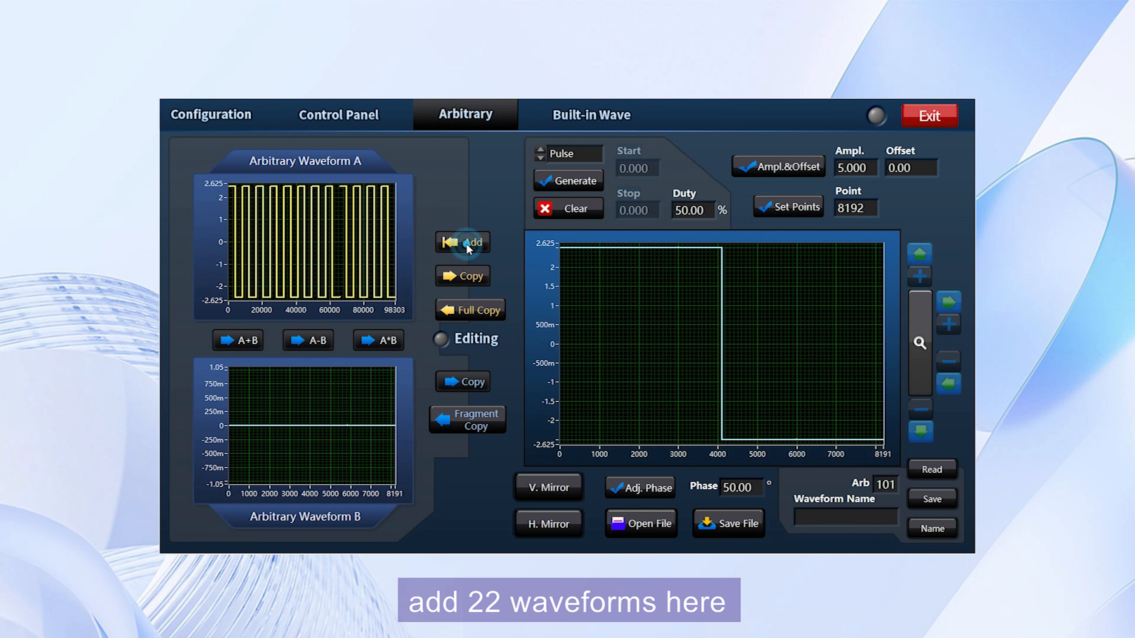
pyautogui.click(467, 247)
pyautogui.click(468, 247)
pyautogui.click(468, 247)
pyautogui.click(467, 247)
pyautogui.click(467, 247)
pyautogui.click(467, 247)
pyautogui.click(467, 247)
pyautogui.click(468, 247)
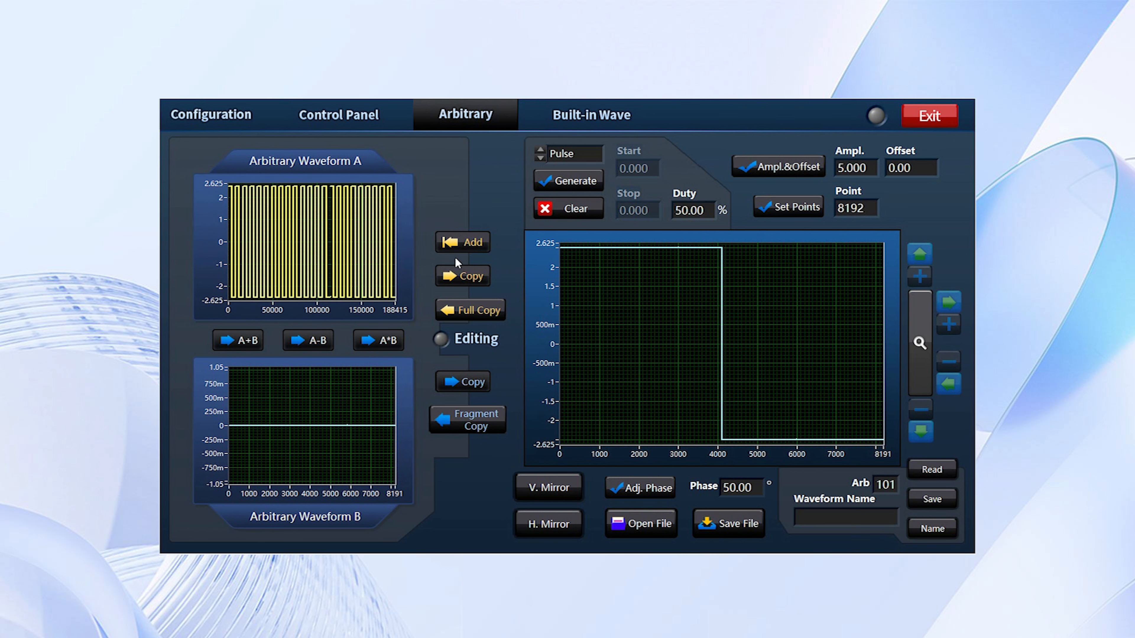
# Generate a DC waveform and append it to the end of Arbitrary Waveform A.
pyautogui.click(572, 211)
pyautogui.click(575, 153)
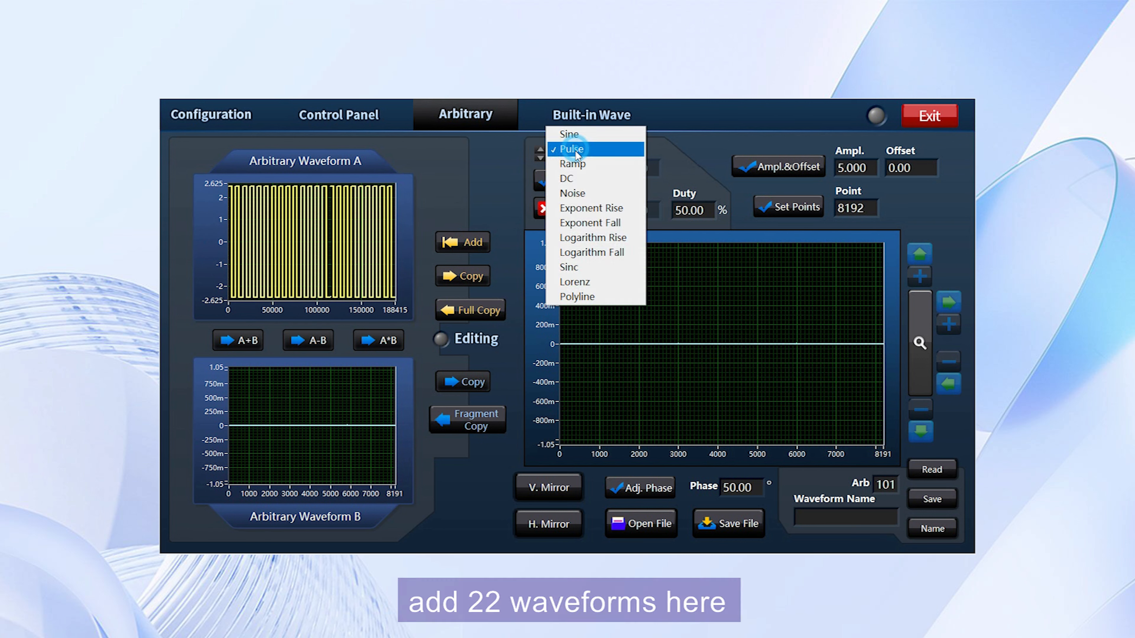
pyautogui.click(574, 178)
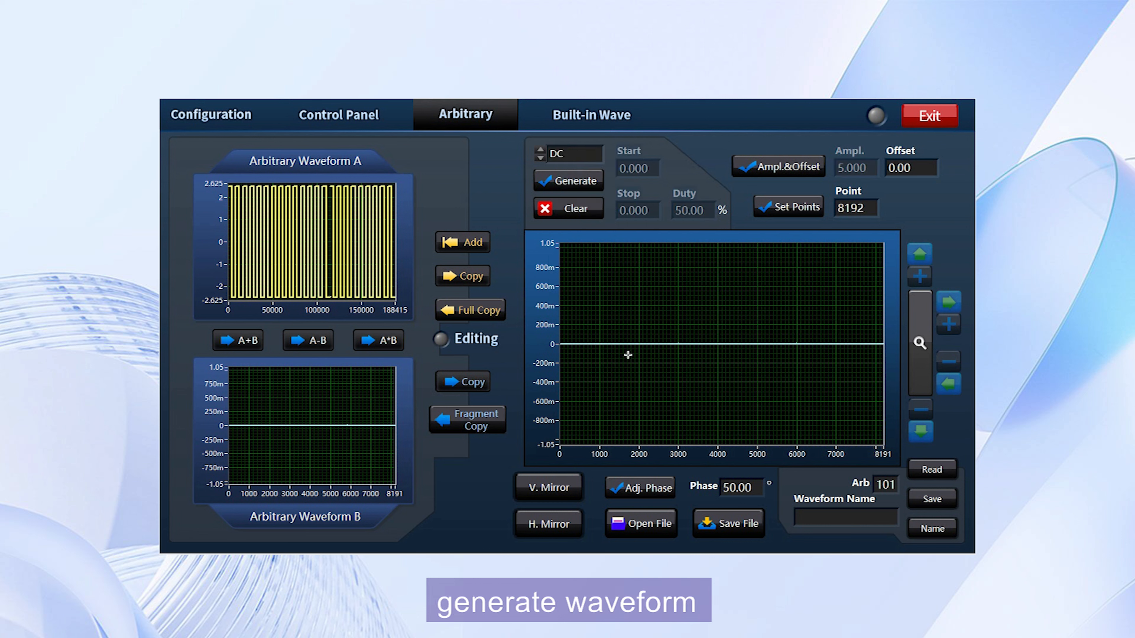
pyautogui.click(470, 245)
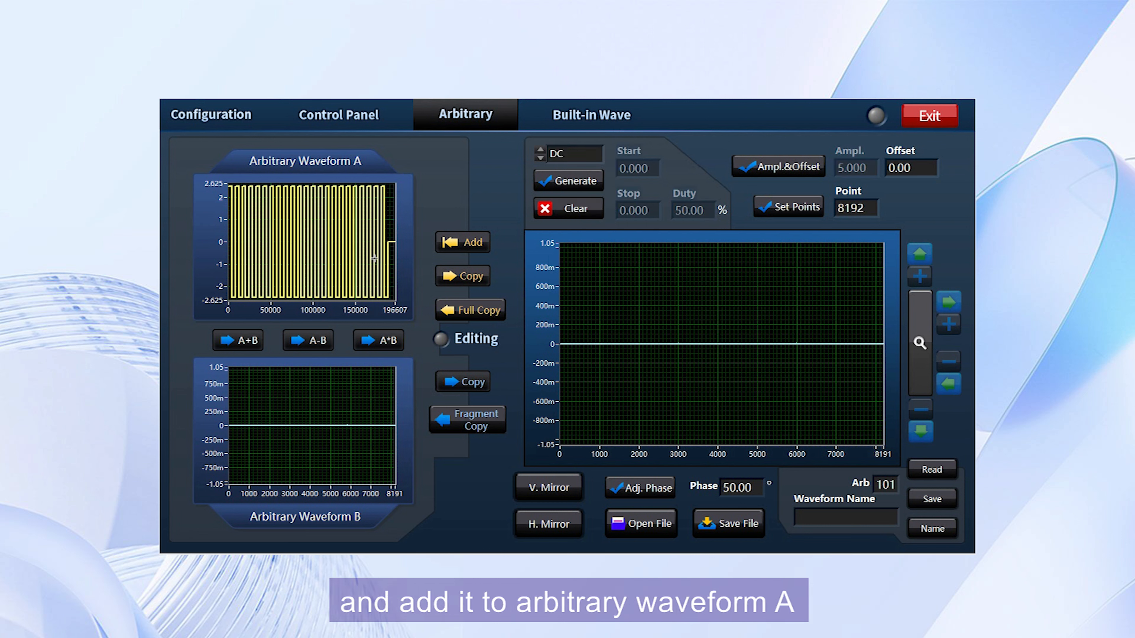
# Copy Arbitrary Waveform A into the editing plot and name the waveform 22+1.
pyautogui.click(463, 279)
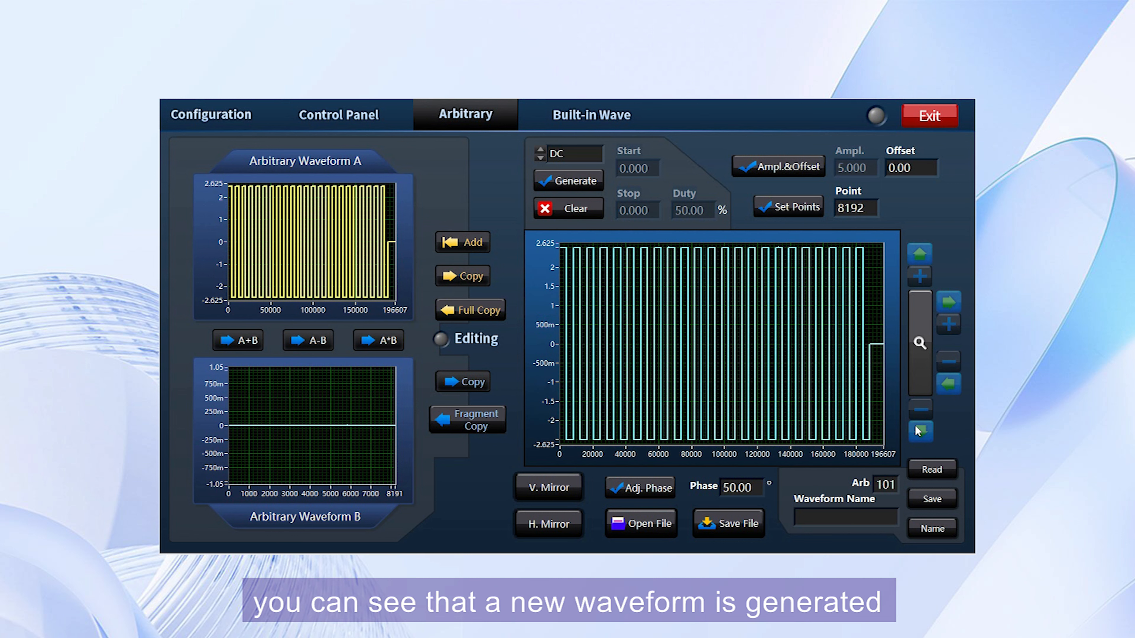
pyautogui.click(835, 518)
pyautogui.write('22+1')
pyautogui.click(939, 523)
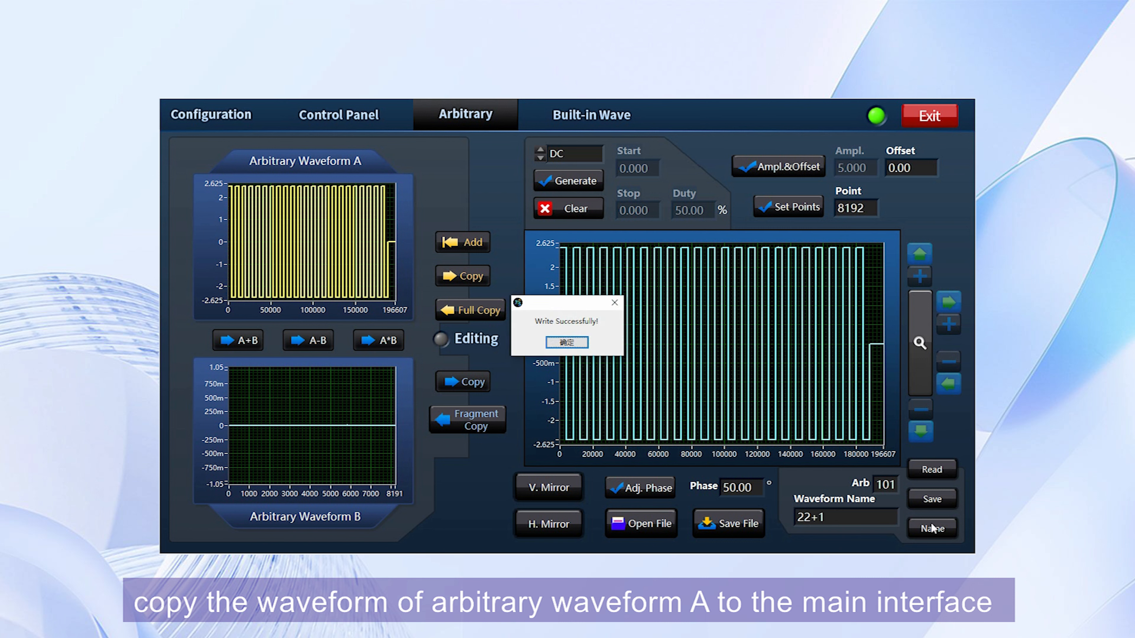
pyautogui.click(567, 347)
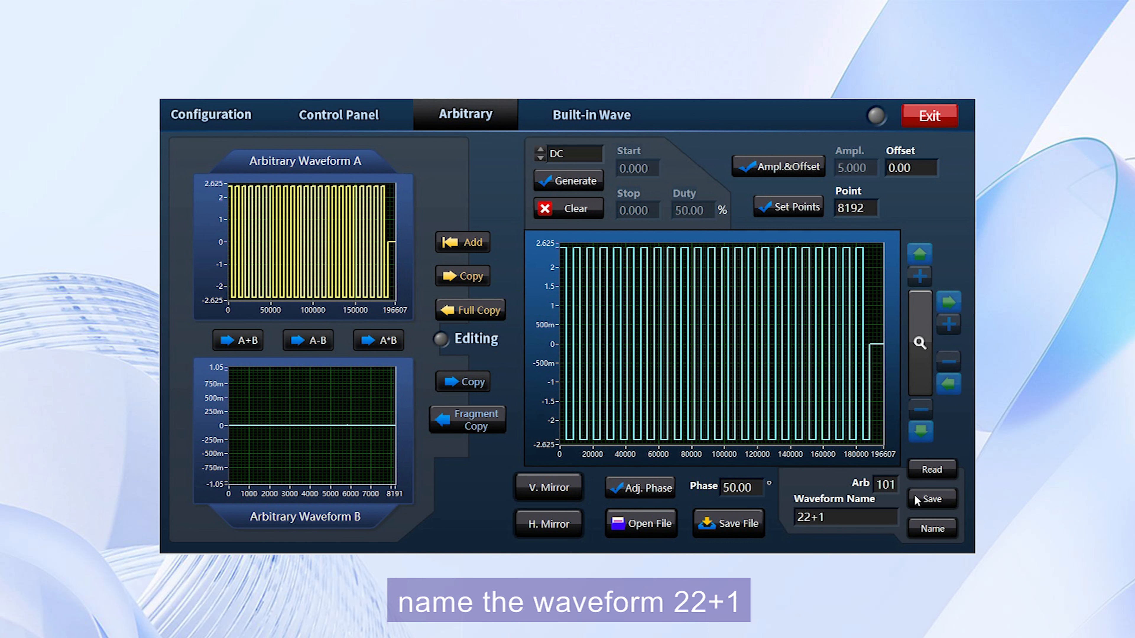
# Save the waveform to Arb slot 101, clear the plot, and read it back from the device.
pyautogui.click(932, 499)
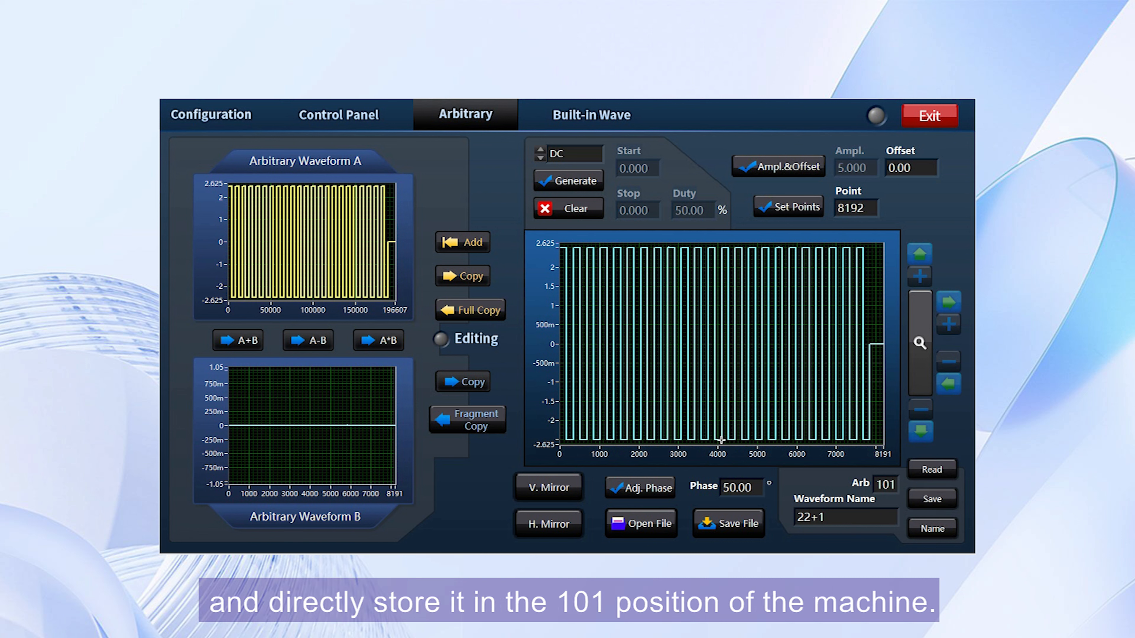
pyautogui.click(569, 209)
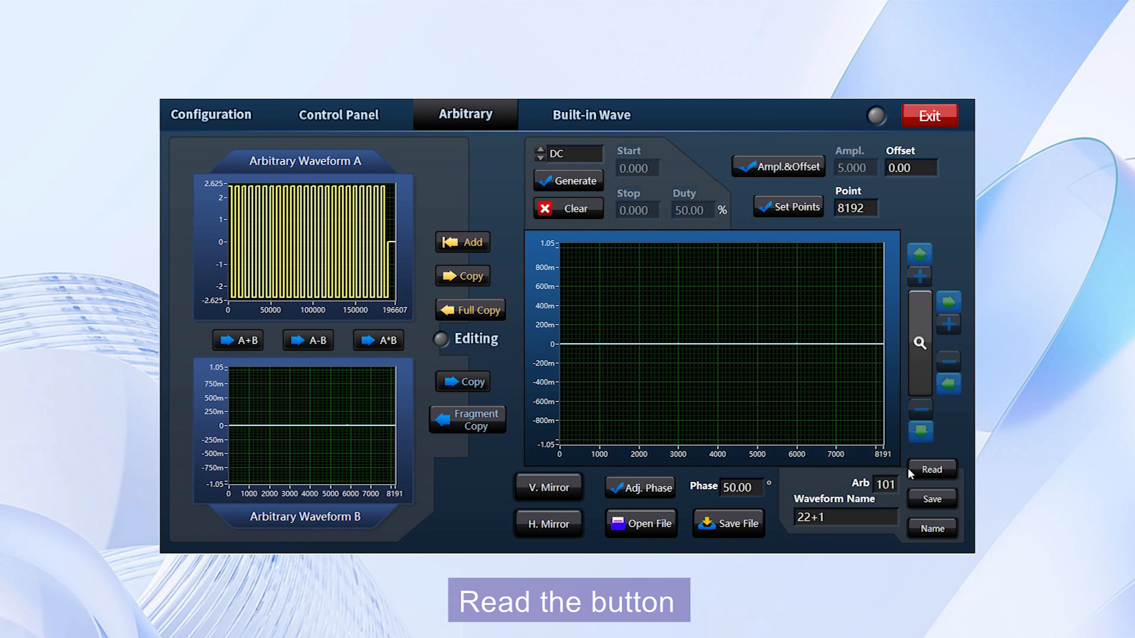
pyautogui.click(933, 473)
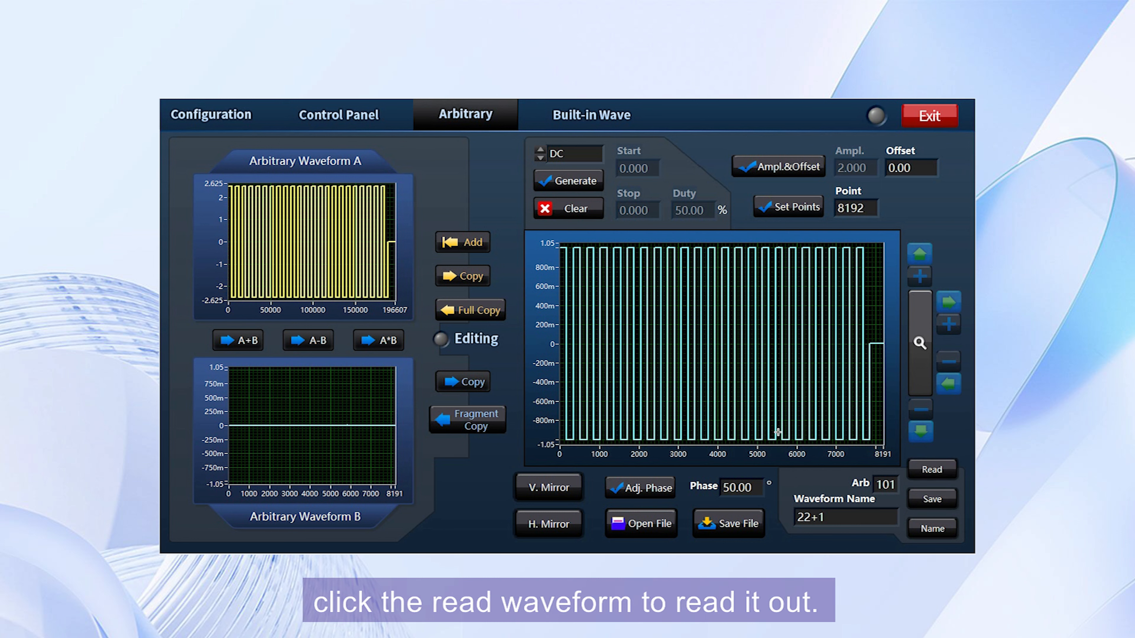
# Clear the editing plot and Arbitrary Waveform A, then generate a Sine waveform.
pyautogui.click(584, 210)
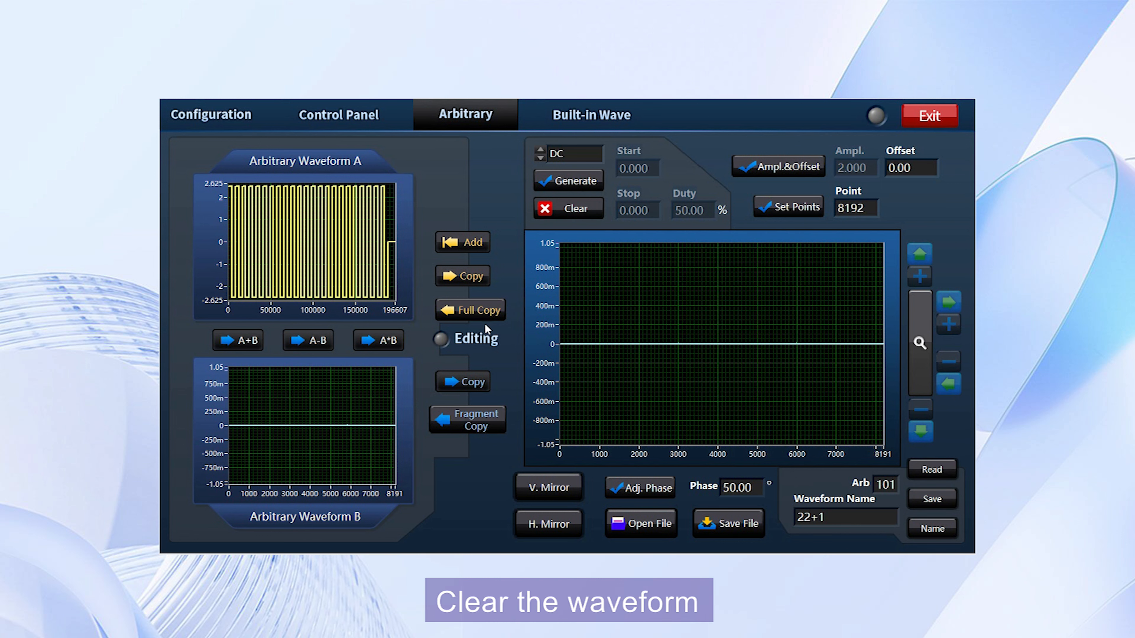
pyautogui.click(467, 310)
pyautogui.click(562, 153)
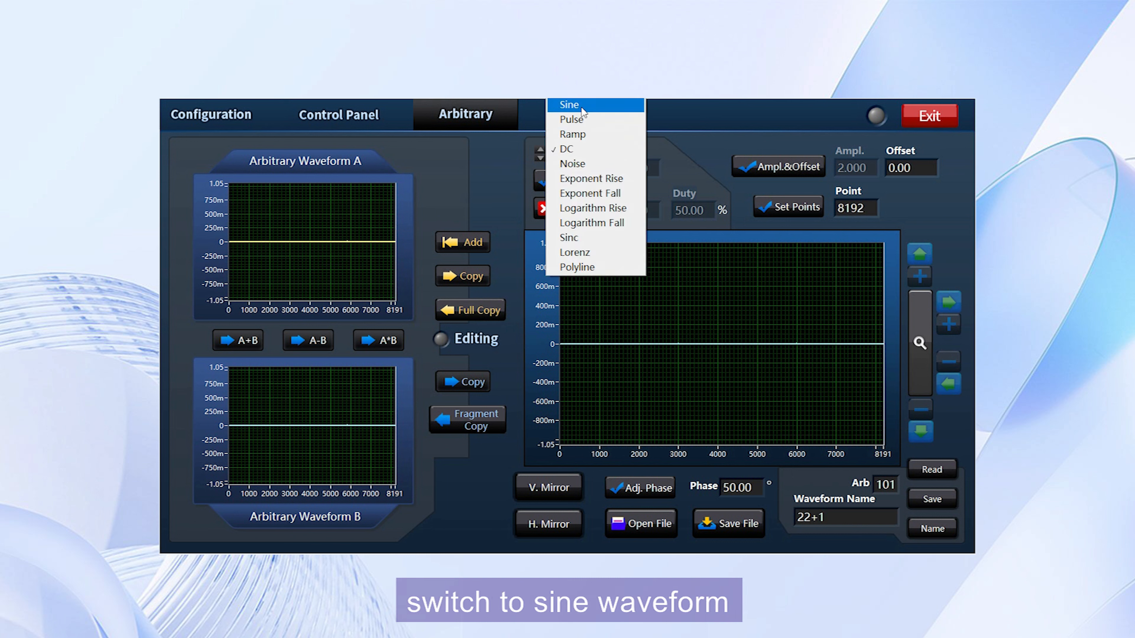
pyautogui.click(569, 105)
pyautogui.click(568, 181)
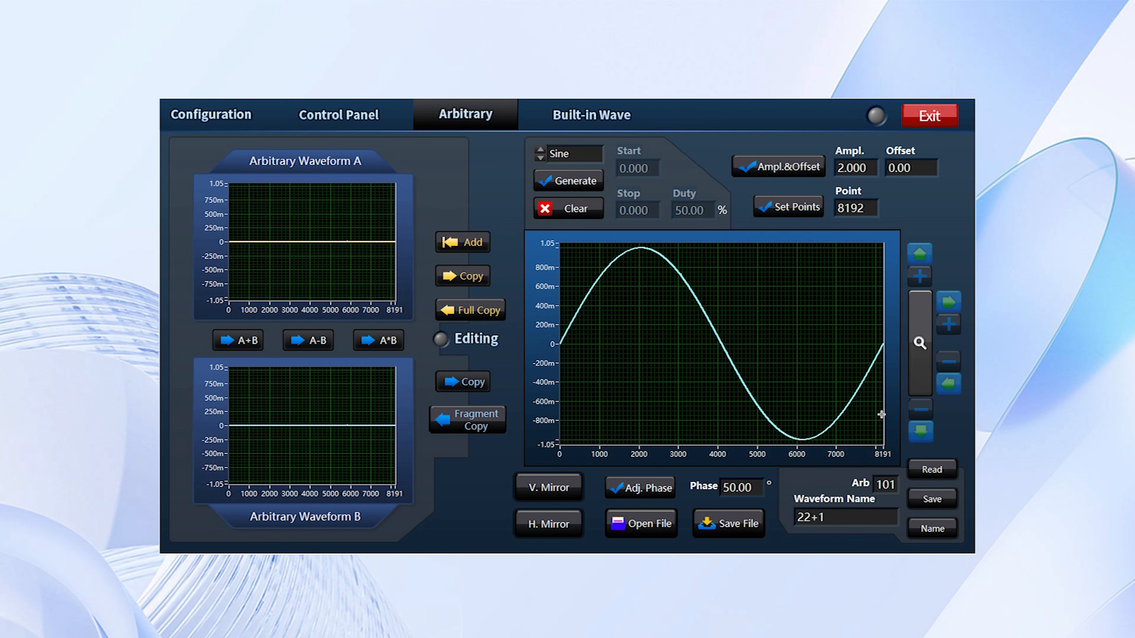
# Set the sine amplitude to 1 and fully copy it into Arbitrary Waveform A.
pyautogui.moveTo(870, 168); pyautogui.dragTo(834, 170)
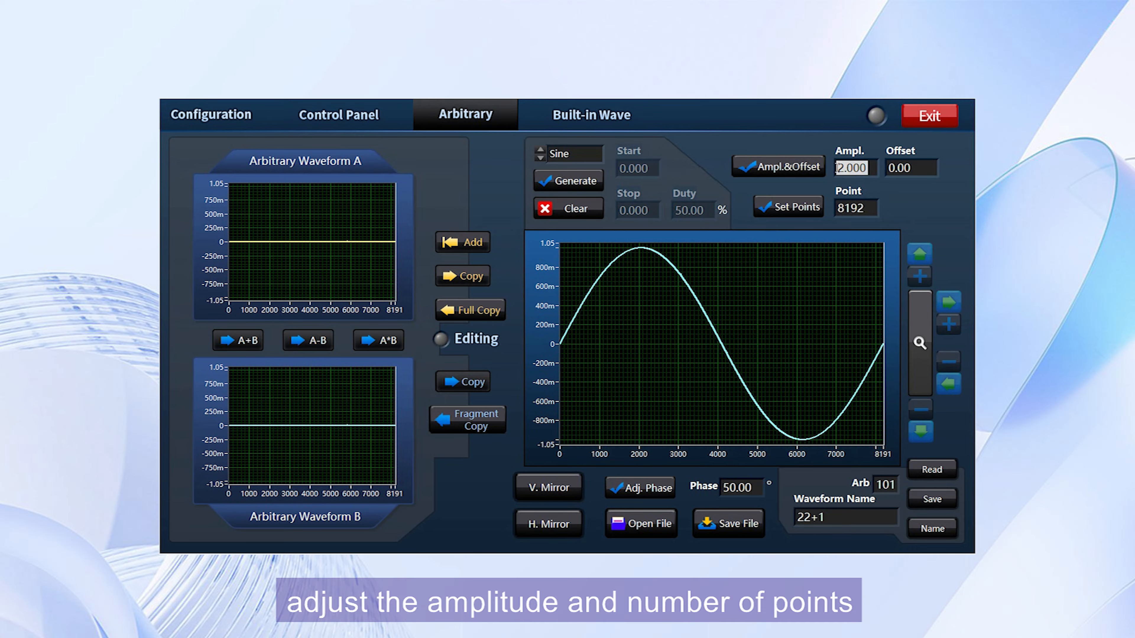
pyautogui.write('1')
pyautogui.click(789, 165)
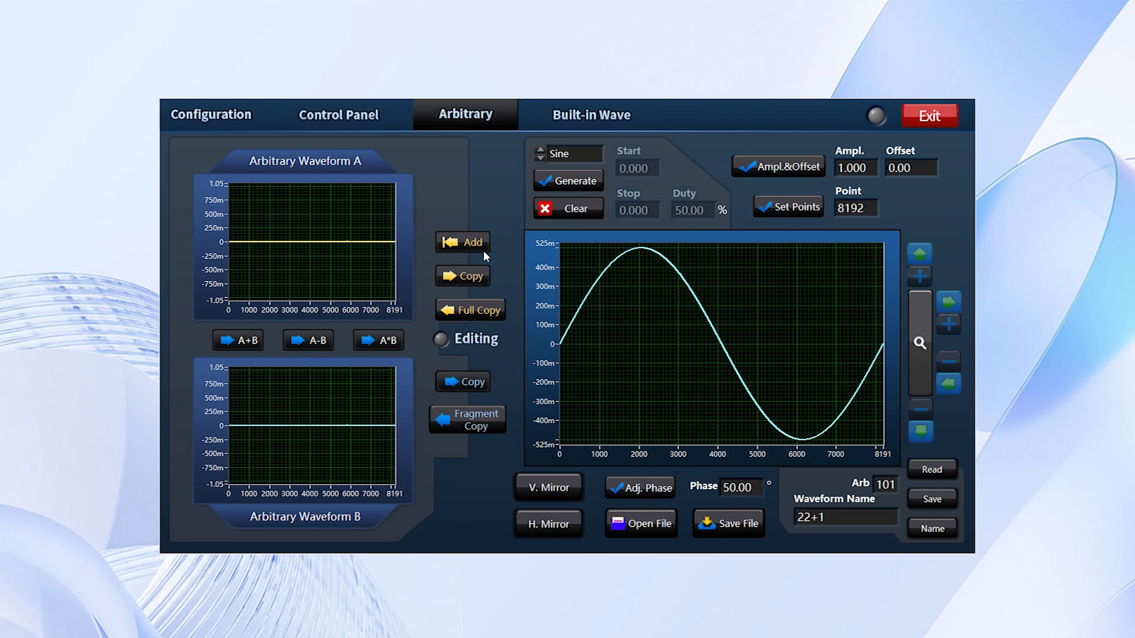
pyautogui.click(469, 310)
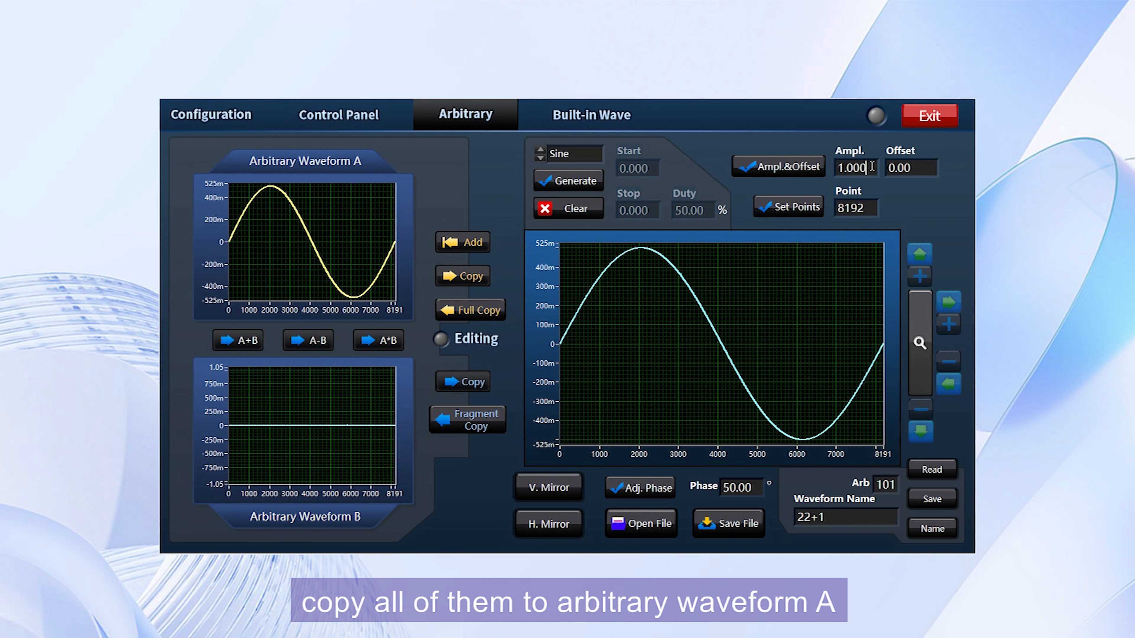
# Append sine segments with amplitudes 2 and 3 to Arbitrary Waveform A.
pyautogui.write('2')
pyautogui.click(791, 168)
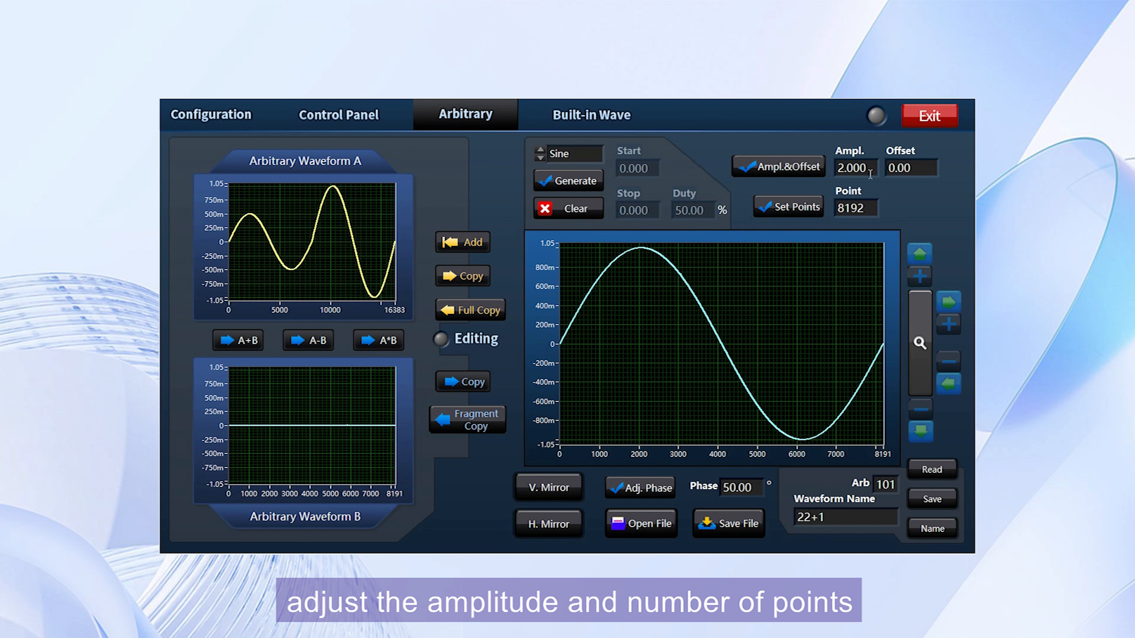
pyautogui.doubleClick(872, 172)
pyautogui.write('3')
pyautogui.click(797, 165)
pyautogui.click(469, 245)
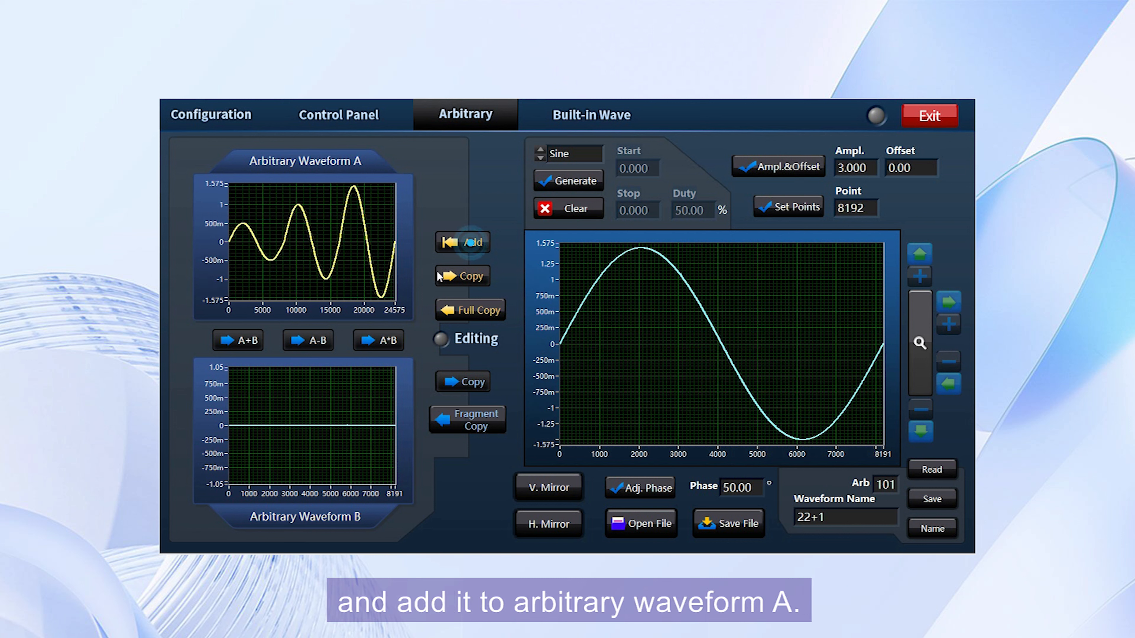
# Set the sine amplitude to 4 and append it to Arbitrary Waveform A.
pyautogui.doubleClick(869, 171)
pyautogui.write('4')
pyautogui.click(789, 168)
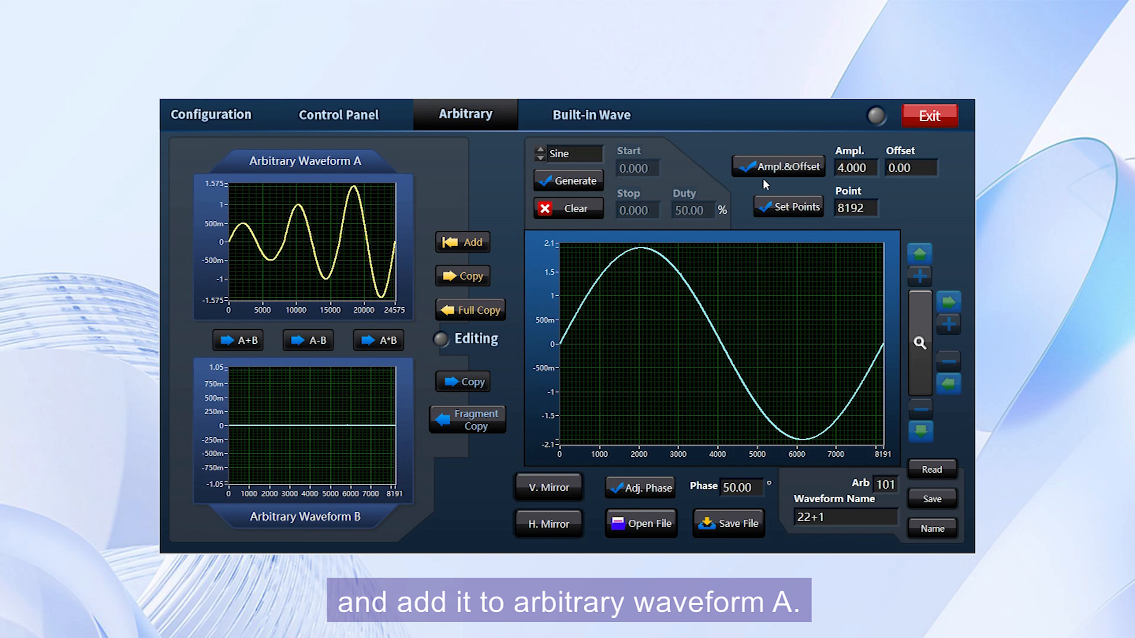
pyautogui.click(469, 243)
# Set the sine amplitude to 5 and append it to Arbitrary Waveform A.
pyautogui.click(873, 166)
pyautogui.write('5')
pyautogui.moveTo(874, 167); pyautogui.dragTo(854, 173)
pyautogui.write('5')
pyautogui.press('BackSpace')
pyautogui.press('BackSpace')
pyautogui.press('BackSpace')
pyautogui.press('BackSpace')
pyautogui.press('BackSpace')
pyautogui.press('BackSpace')
pyautogui.press('BackSpace')
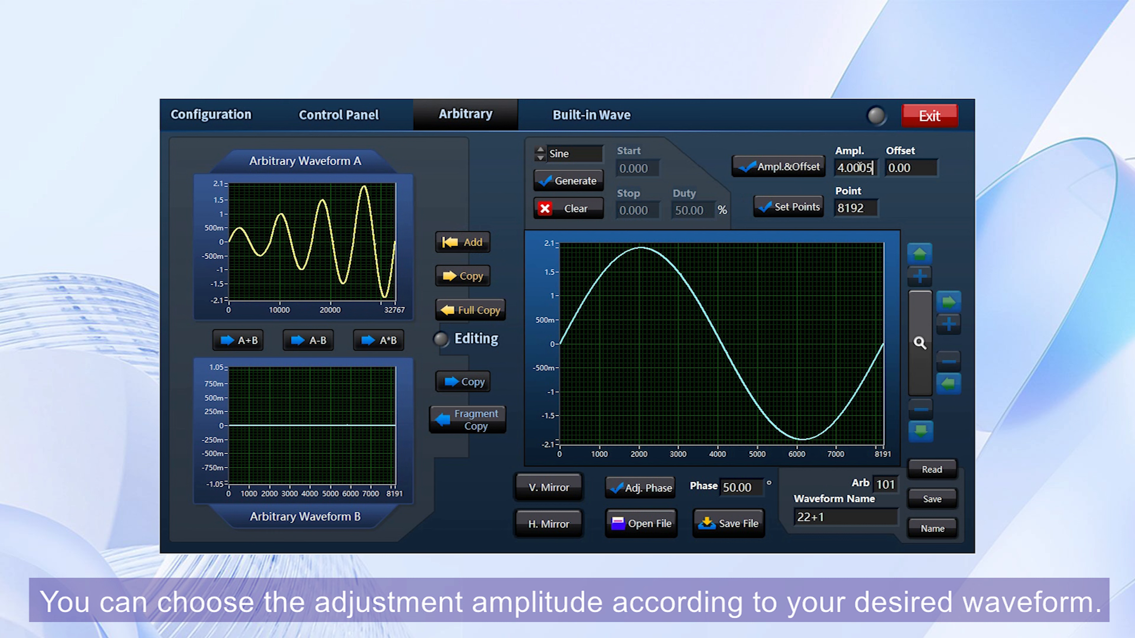
pyautogui.write('5')
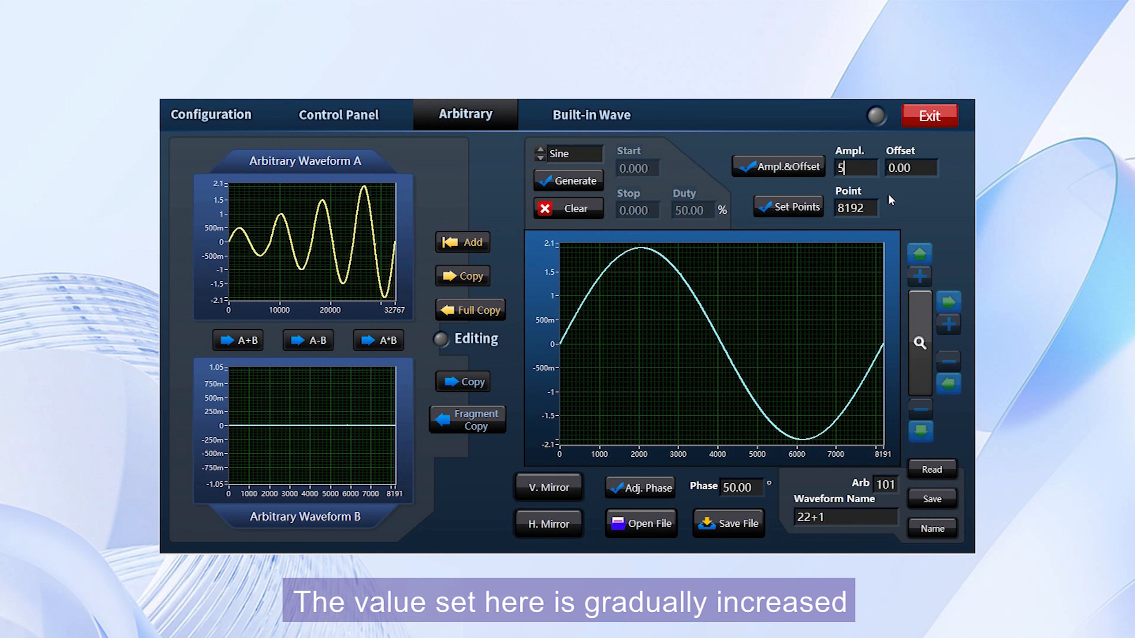
pyautogui.click(775, 168)
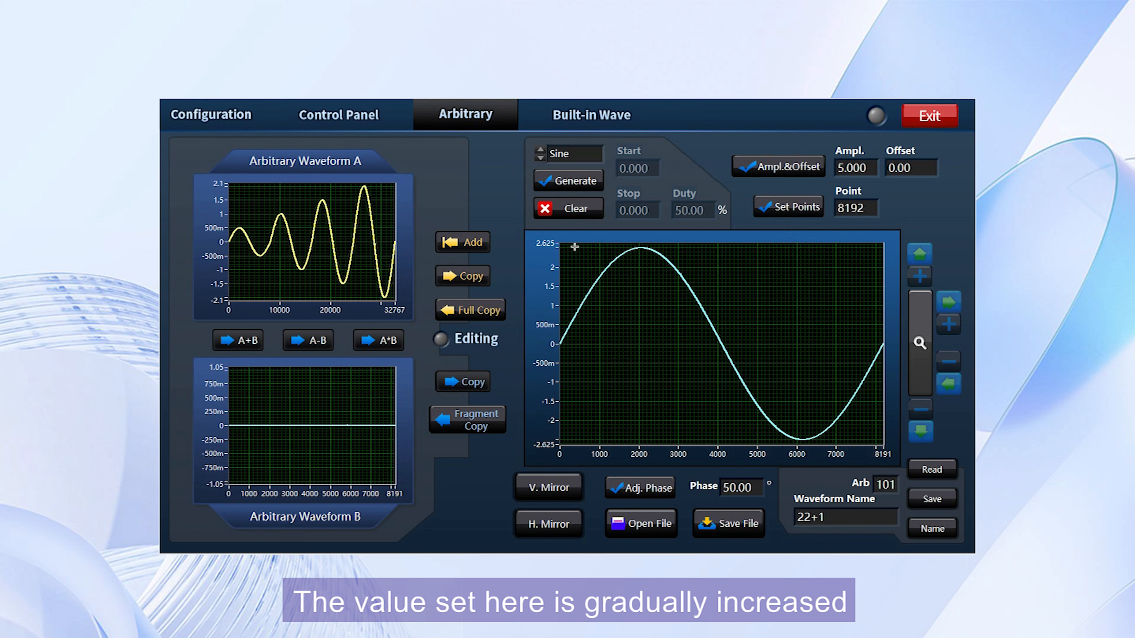
pyautogui.click(473, 243)
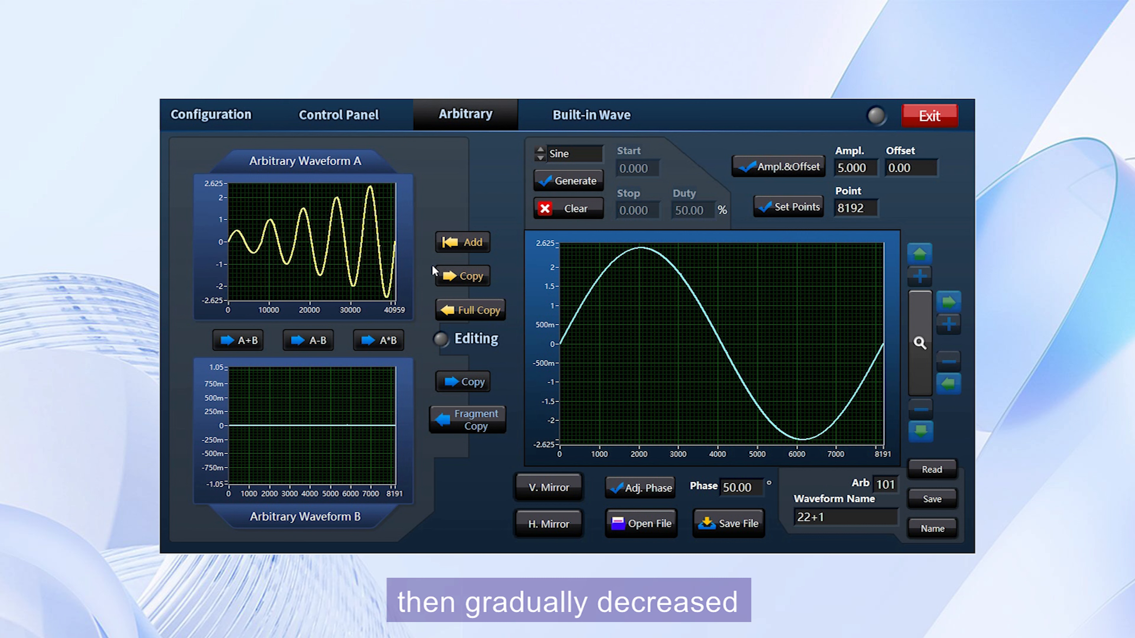
# Set the sine amplitude to 0.5 and append it to Arbitrary Waveform A.
pyautogui.moveTo(874, 168); pyautogui.dragTo(787, 165)
pyautogui.write('0.5')
pyautogui.click(778, 167)
pyautogui.click(463, 242)
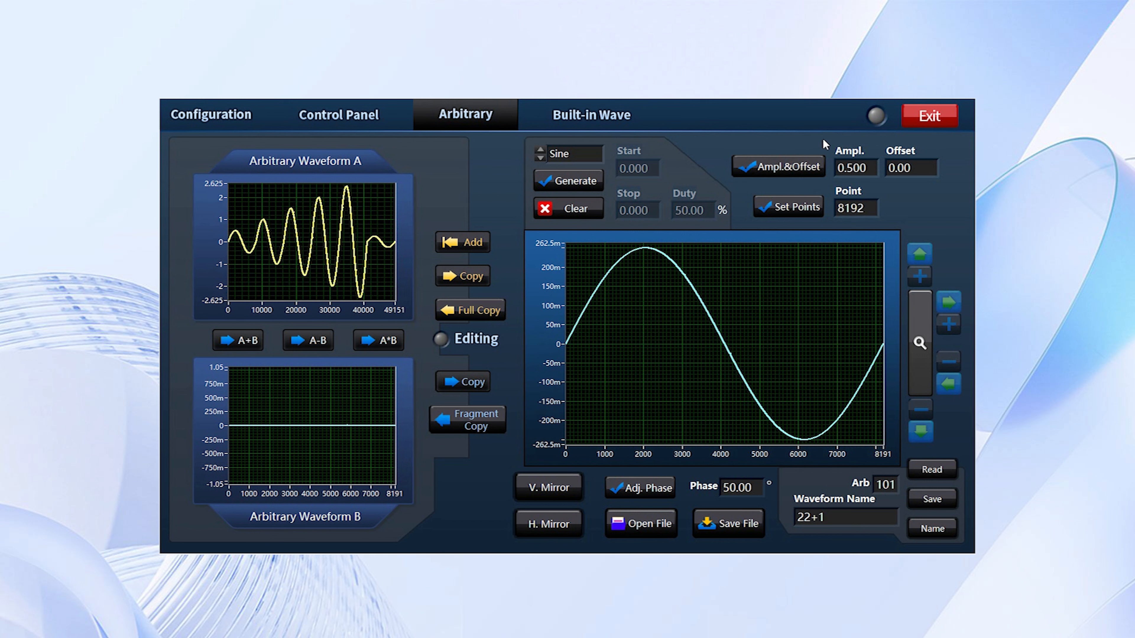
# Set the sine amplitude to 1 and append another segment to Arbitrary Waveform A.
pyautogui.moveTo(869, 168); pyautogui.dragTo(824, 166)
pyautogui.click(811, 174)
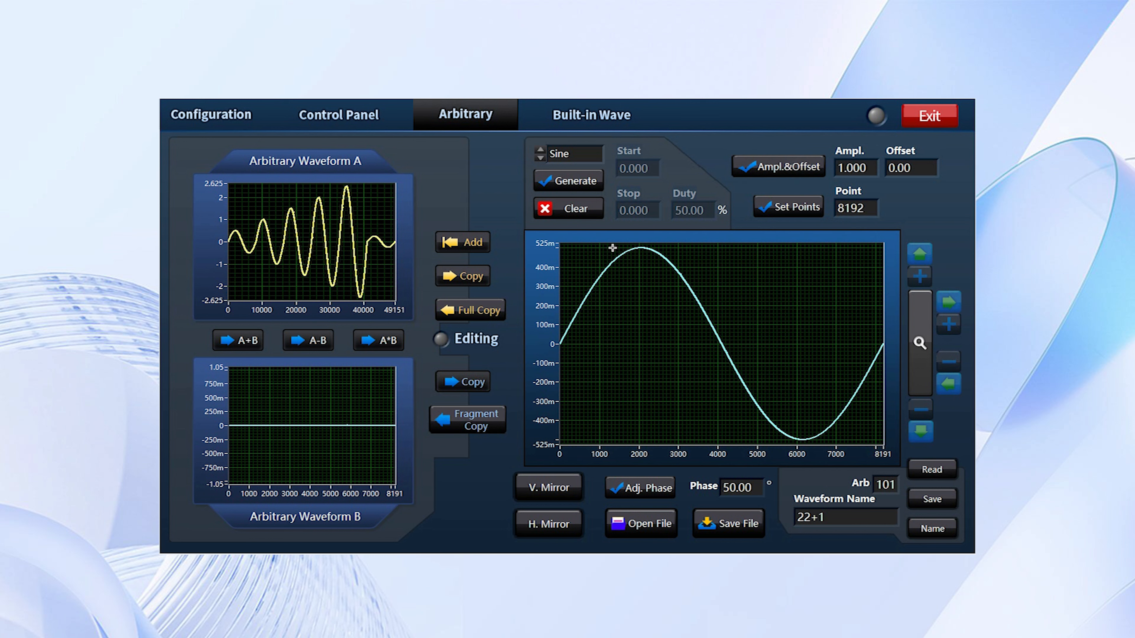
pyautogui.click(463, 242)
# Set the sine amplitude to 2 and append another segment to Arbitrary Waveform A.
pyautogui.click(874, 169)
pyautogui.press('BackSpace')
pyautogui.press('BackSpace')
pyautogui.press('BackSpace')
pyautogui.press('BackSpace')
pyautogui.press('BackSpace')
pyautogui.write('2')
pyautogui.click(798, 172)
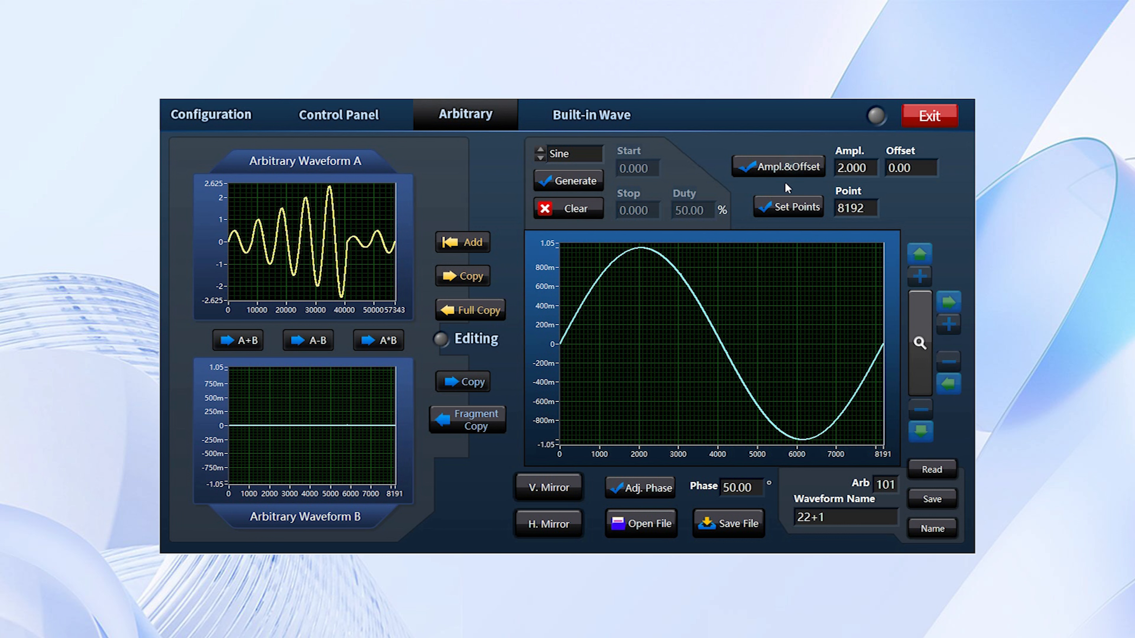
pyautogui.click(472, 248)
# Set the sine amplitude to 3 and append another segment to Arbitrary Waveform A.
pyautogui.doubleClick(861, 168)
pyautogui.write('3')
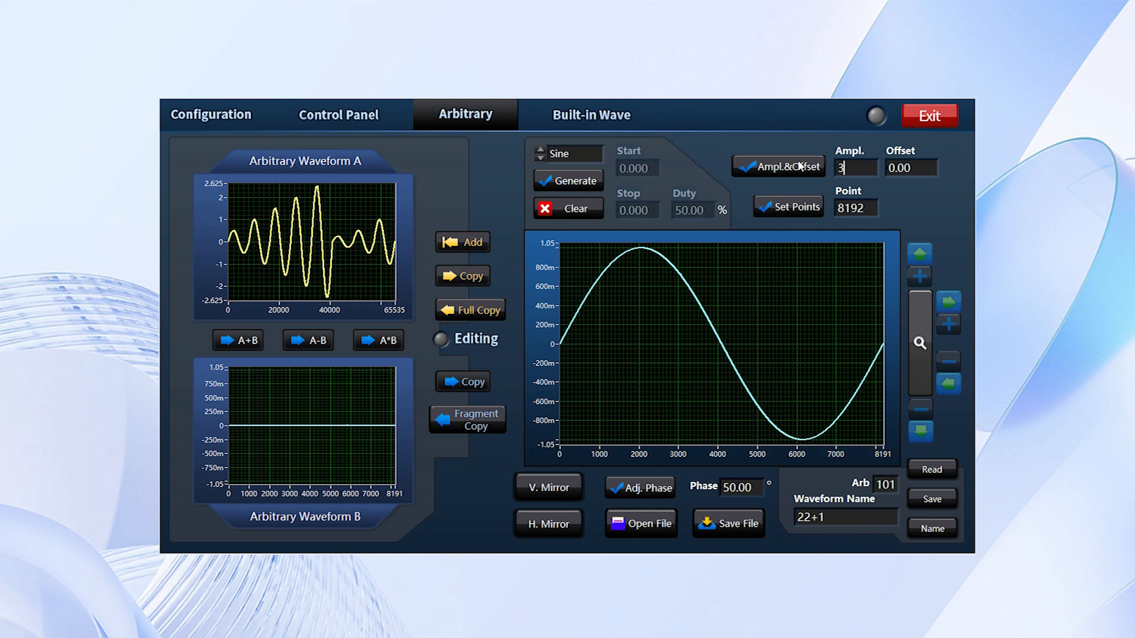
pyautogui.click(790, 168)
pyautogui.click(469, 245)
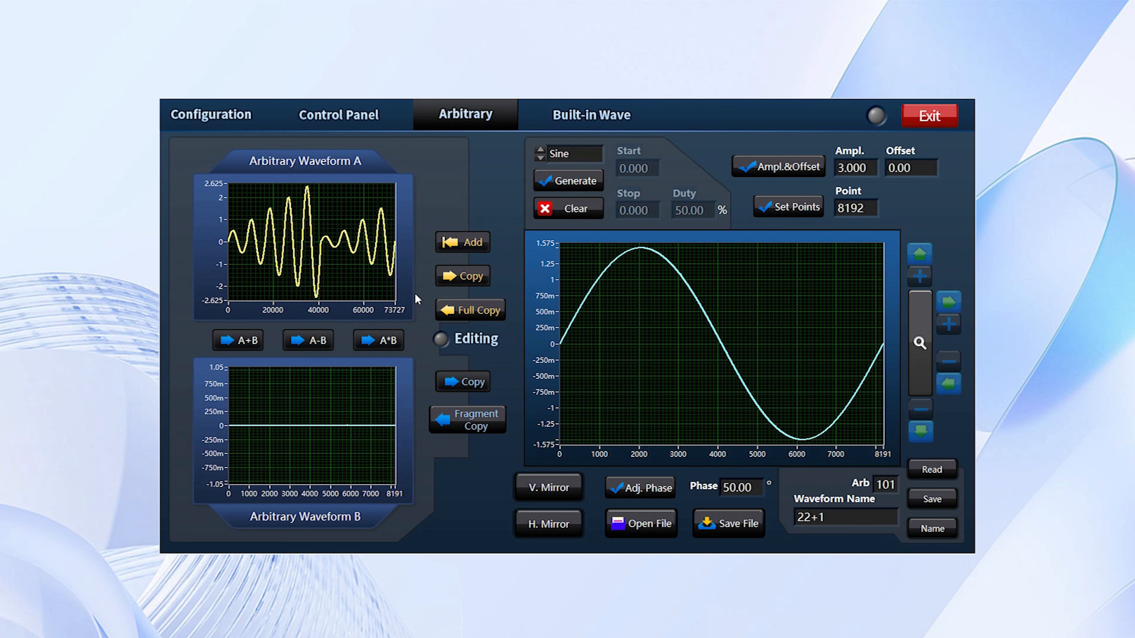
# Copy Arbitrary Waveform A into the editor, name it sin01 in Arb slot 102 and write it to the device.
pyautogui.click(470, 281)
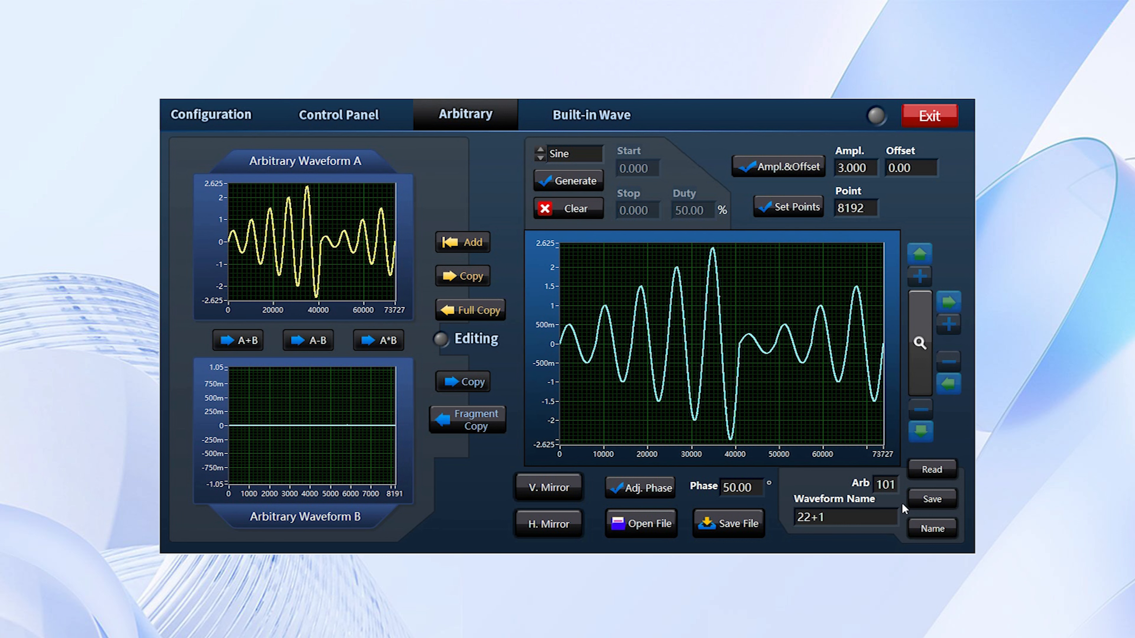
pyautogui.click(894, 485)
pyautogui.press('BackSpace')
pyautogui.write('2')
pyautogui.moveTo(870, 523); pyautogui.dragTo(765, 515)
pyautogui.press('BackSpace')
pyautogui.write('sin01')
pyautogui.click(934, 528)
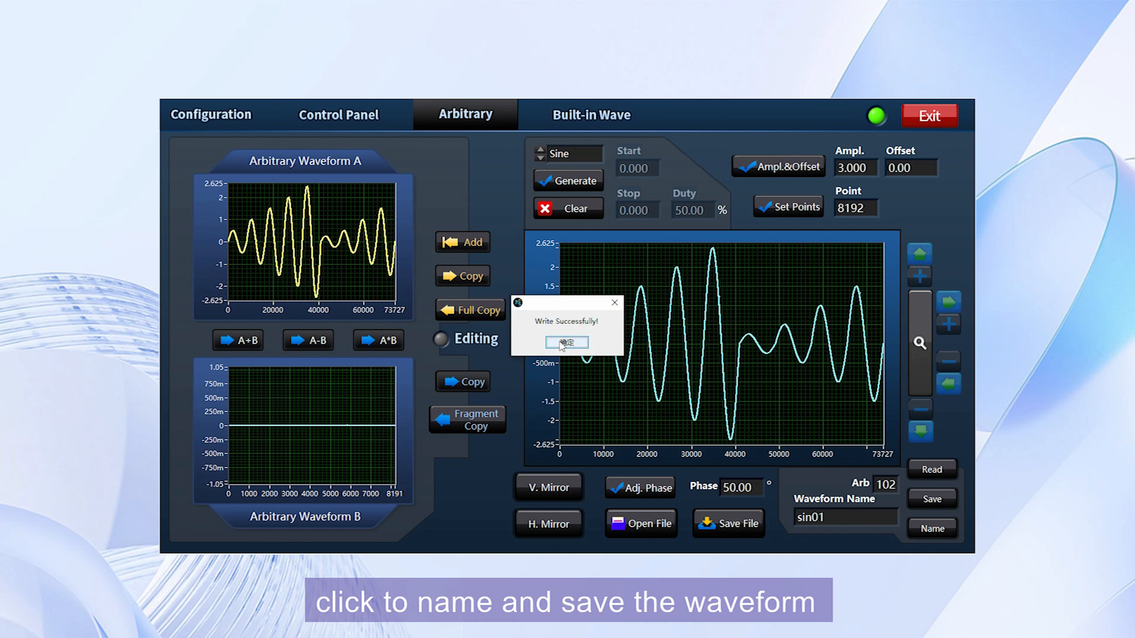
pyautogui.click(563, 344)
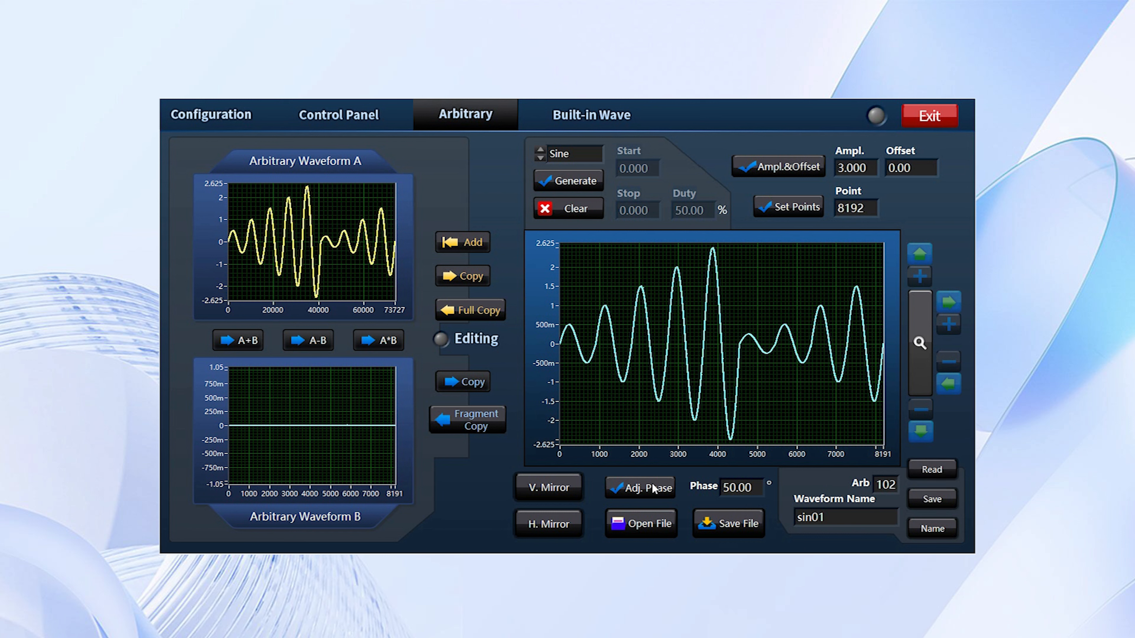
# Save the edited waveform as a CSV file named sin01 on the desktop.
pyautogui.click(728, 524)
pyautogui.write('sin01')
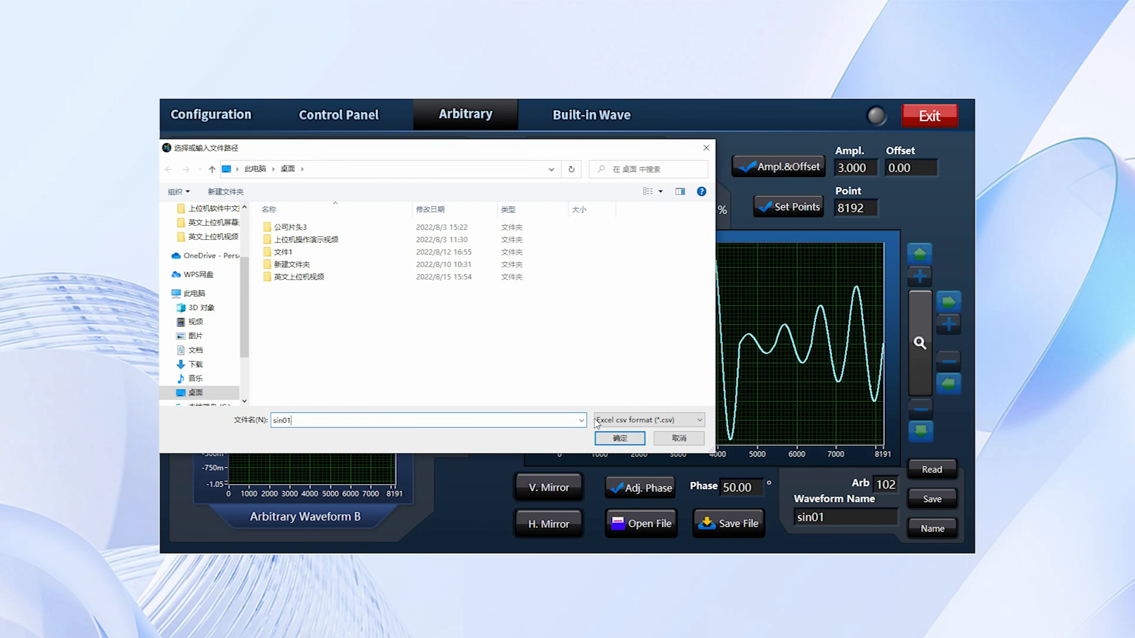
pyautogui.click(617, 439)
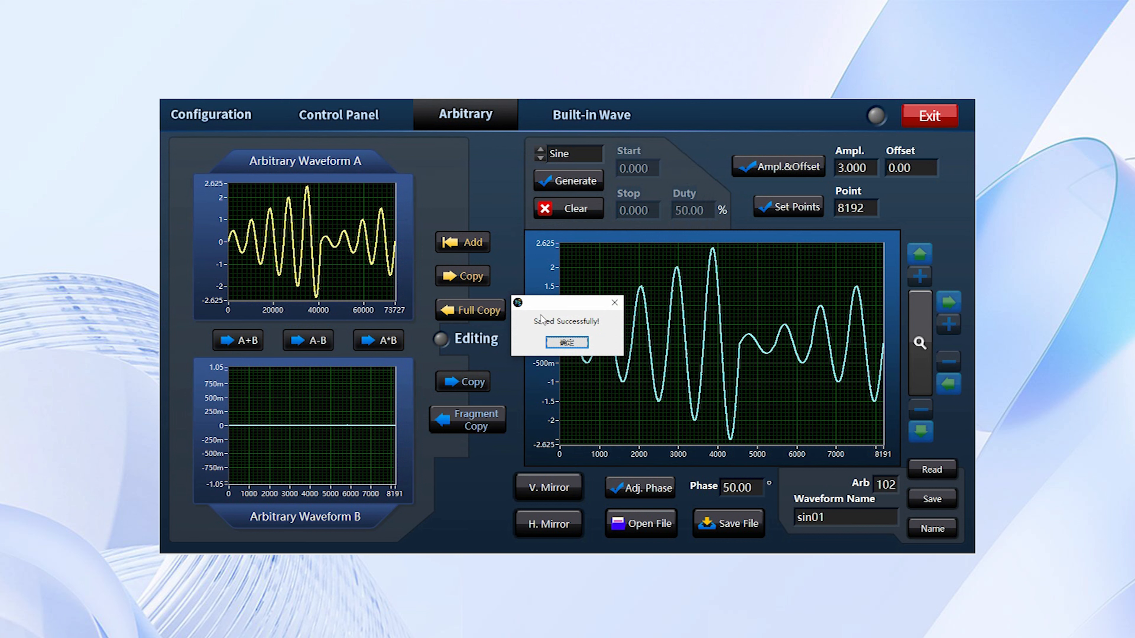
pyautogui.click(577, 349)
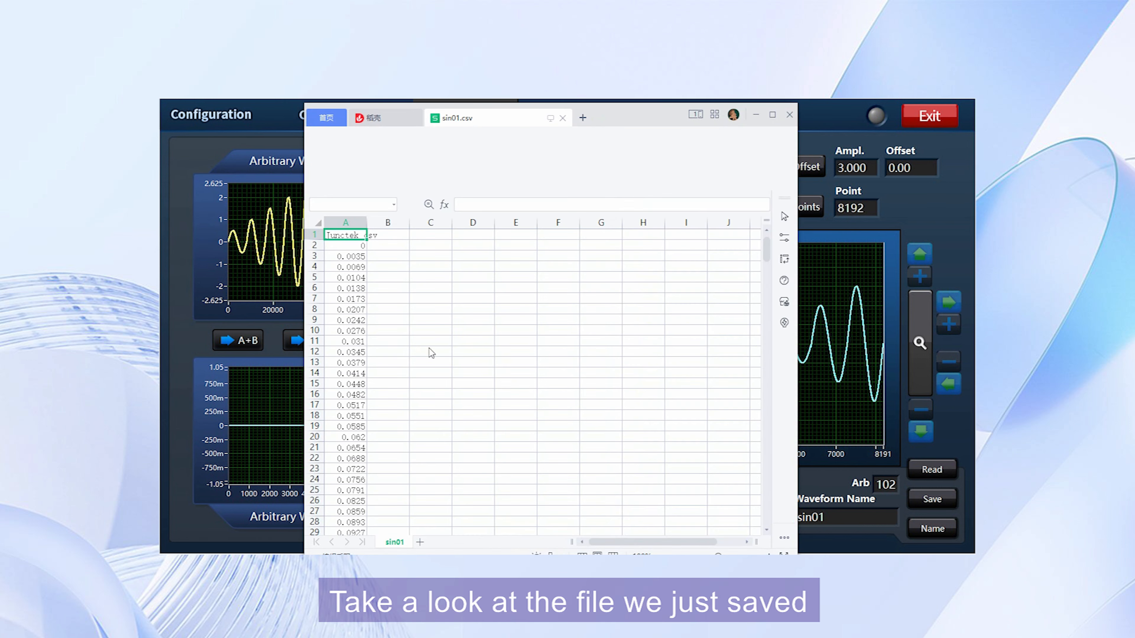
# Scroll through the saved sin01.csv point data, then close the file.
pyautogui.scroll(-20, 374, 403)
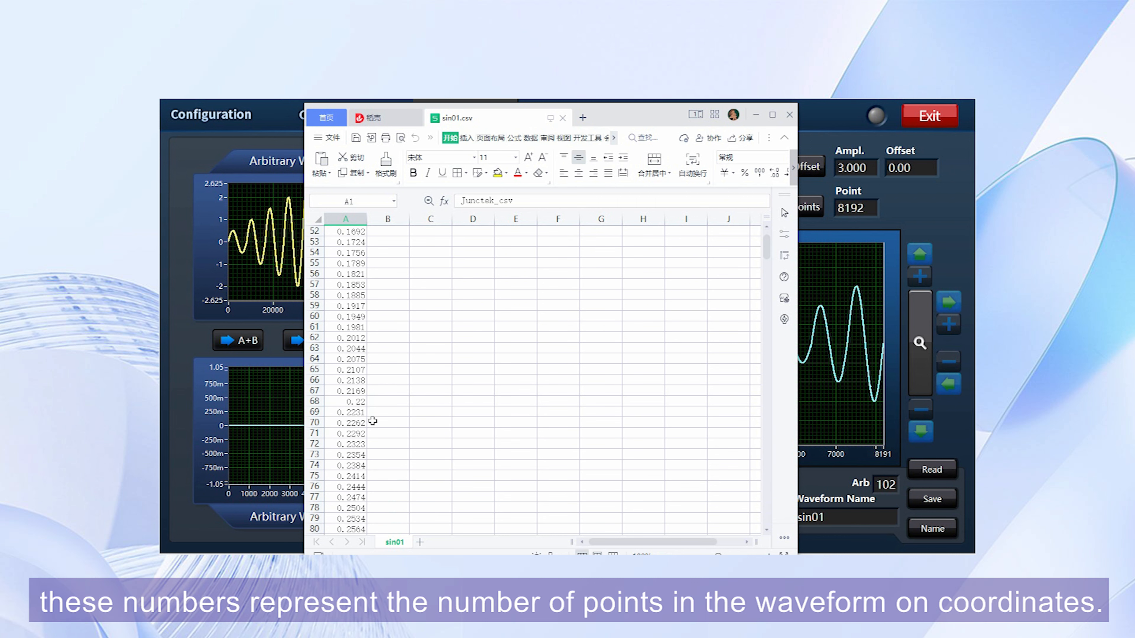
pyautogui.scroll(-9, 375, 418)
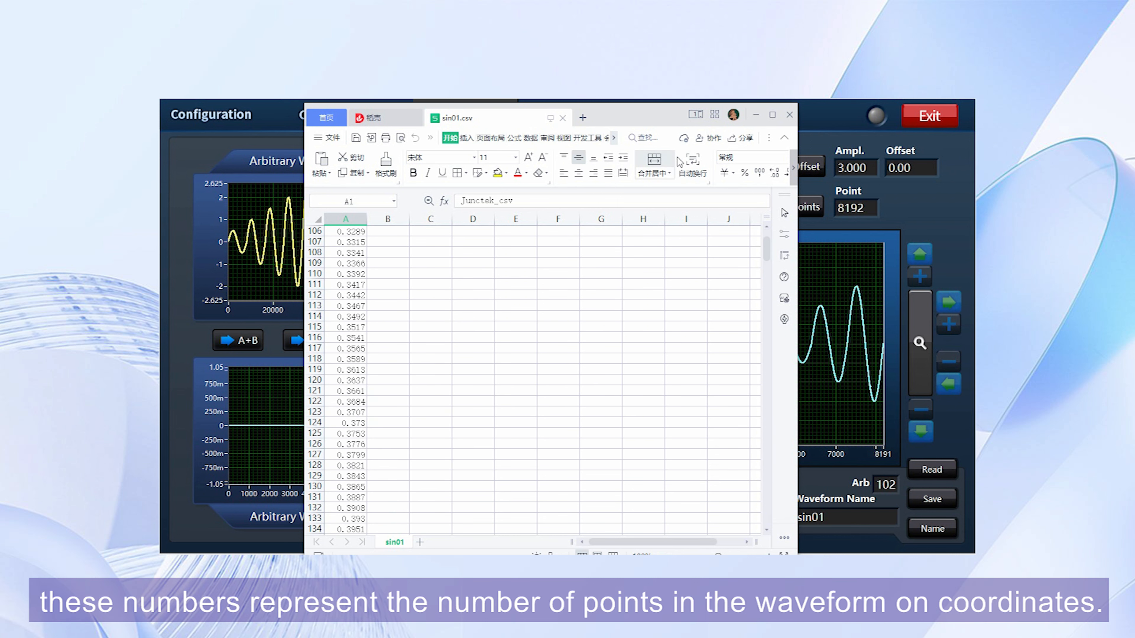
pyautogui.click(789, 115)
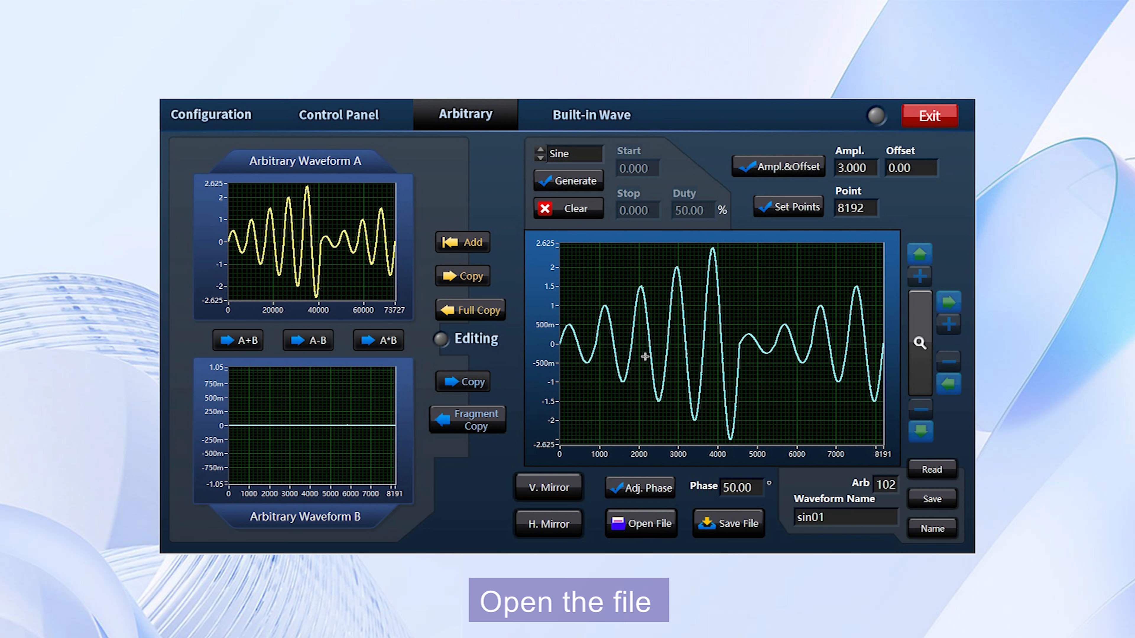
# Clear the editing waveform and reload it from the sin01 CSV file.
pyautogui.click(574, 208)
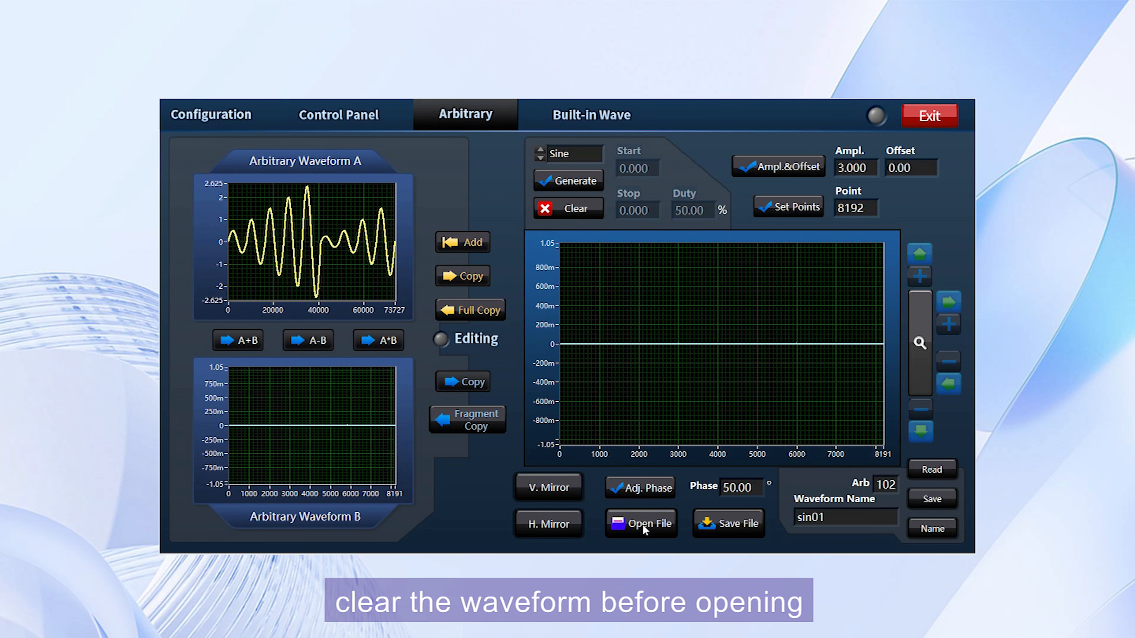
pyautogui.click(643, 523)
pyautogui.click(290, 290)
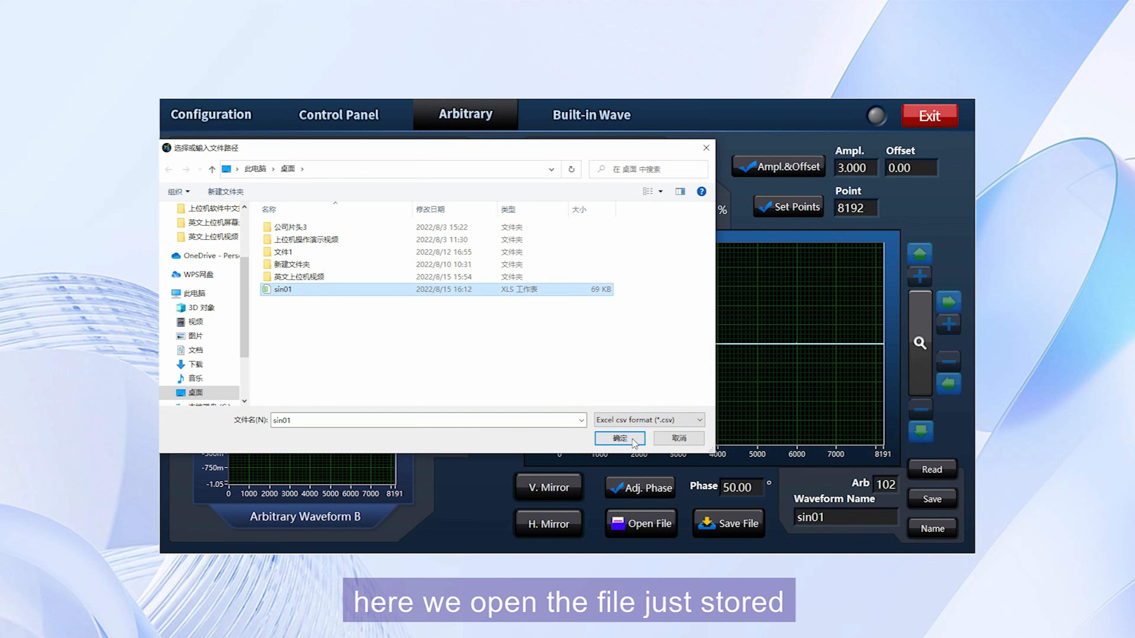
pyautogui.click(620, 438)
pyautogui.click(568, 343)
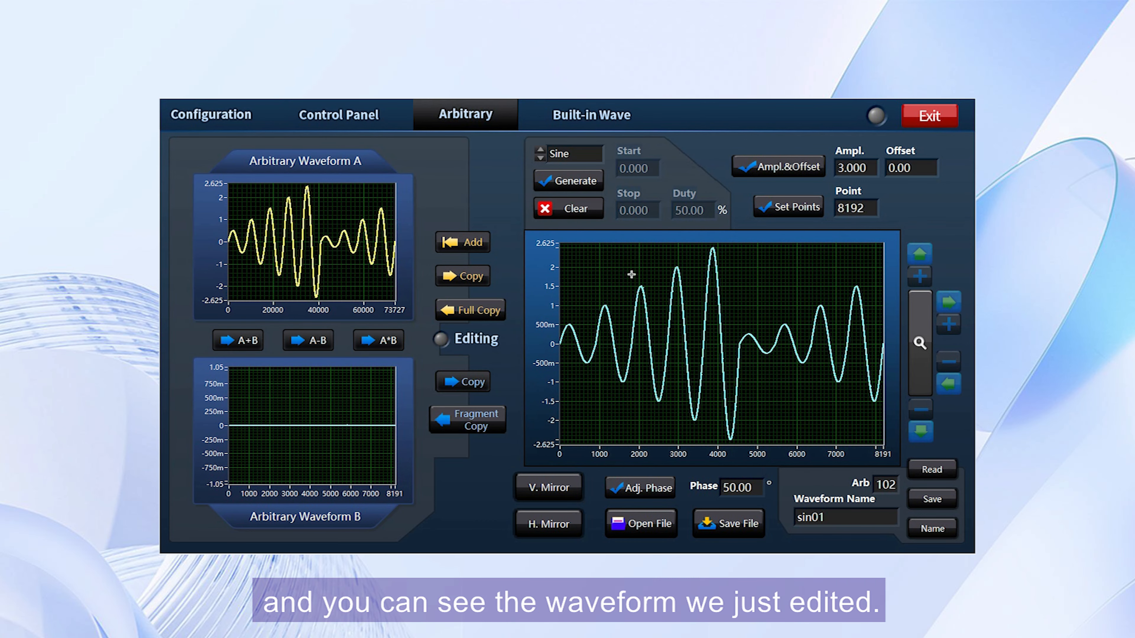
# Clear the editor and Arbitrary Waveform A, then generate a Sinc waveform.
pyautogui.click(573, 209)
pyautogui.click(491, 309)
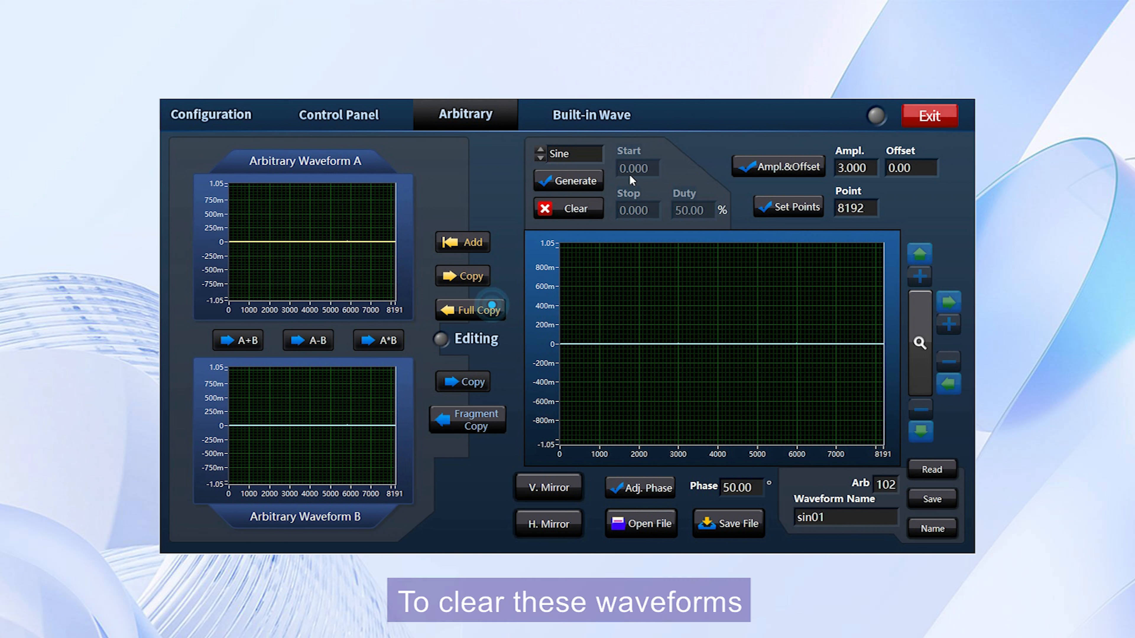
pyautogui.click(581, 150)
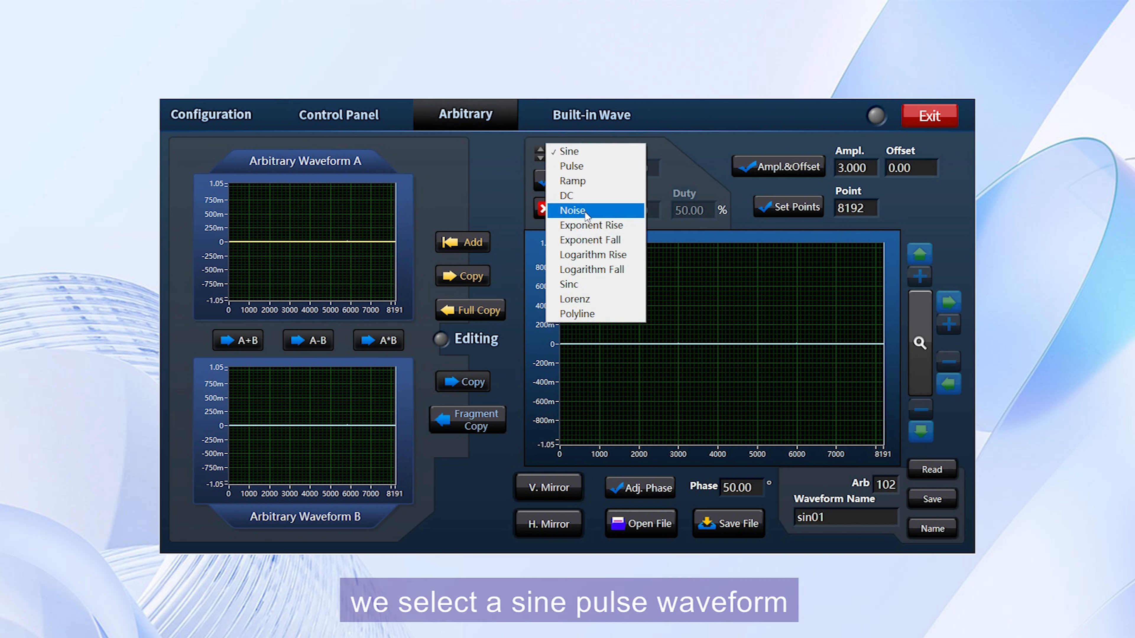
pyautogui.click(591, 288)
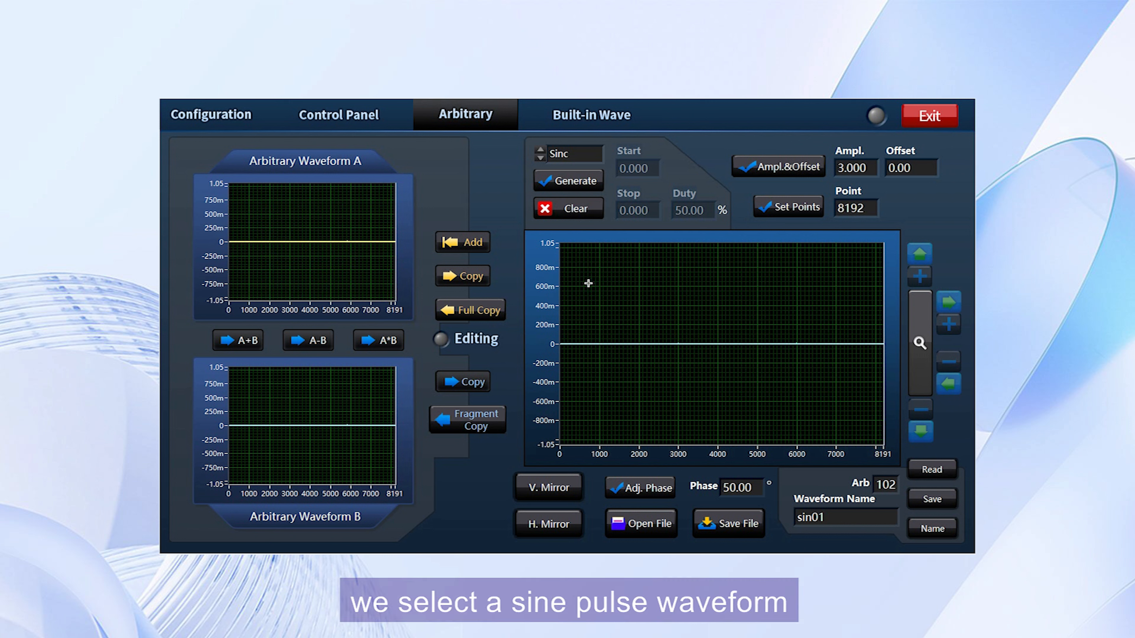
pyautogui.click(577, 181)
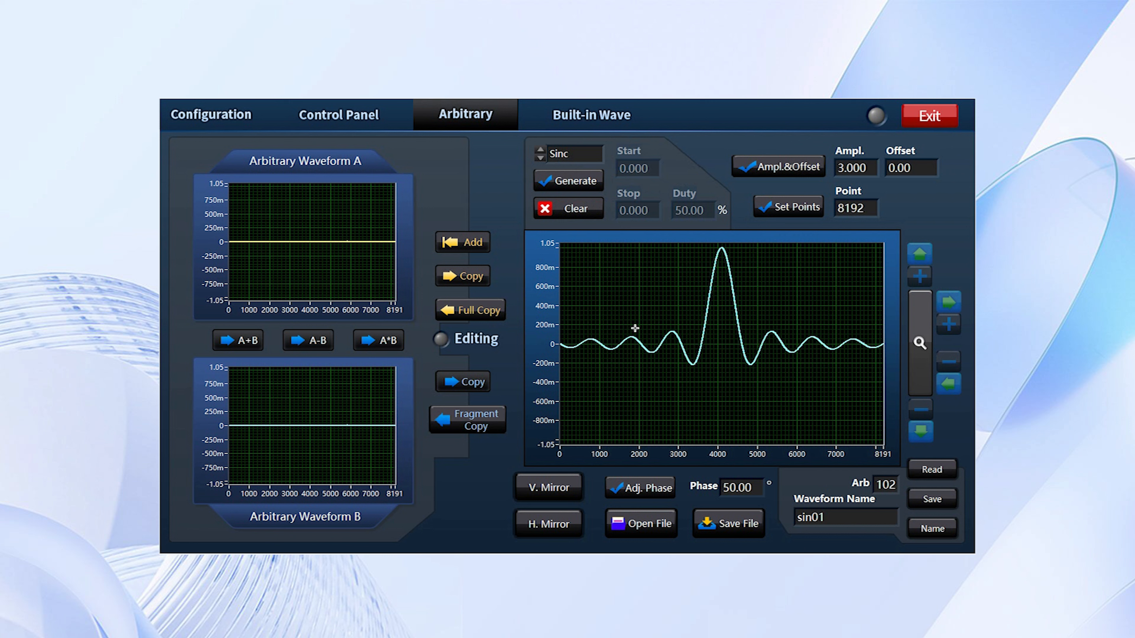
# Set the Sinc amplitude to 4 and full-copy it into Arbitrary Waveform A.
pyautogui.doubleClick(873, 174)
pyautogui.write('4')
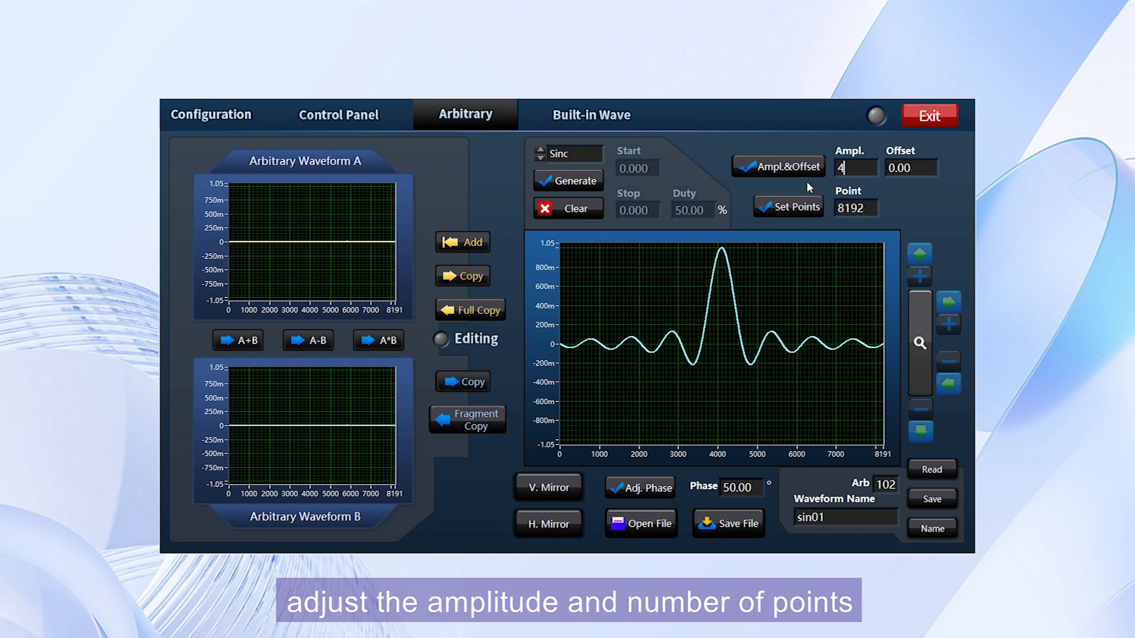
pyautogui.click(790, 166)
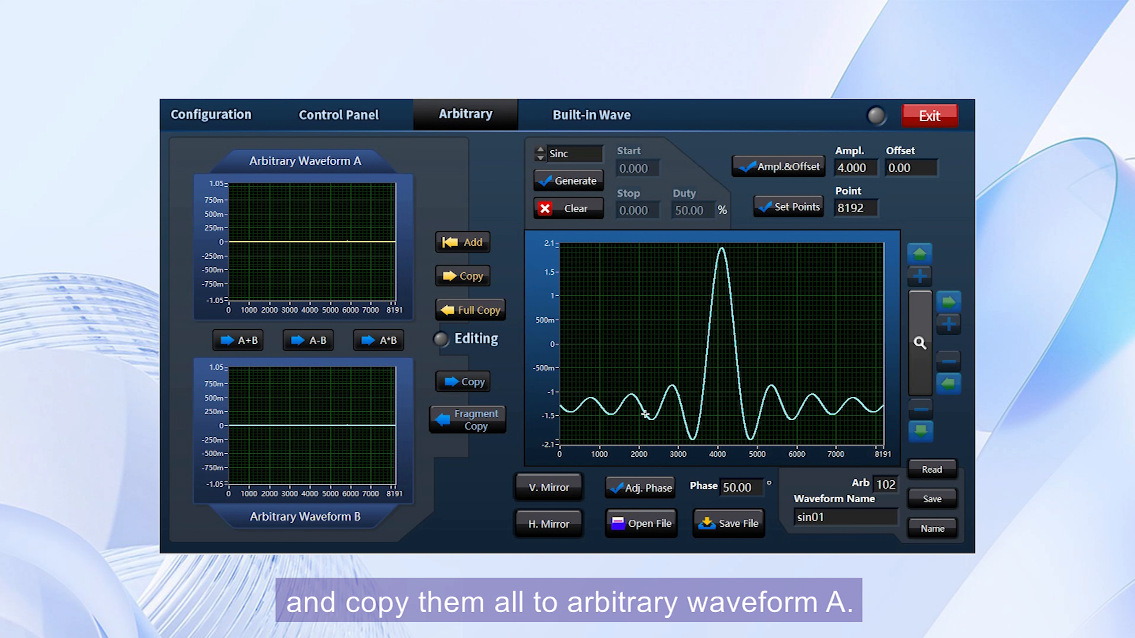
pyautogui.click(482, 313)
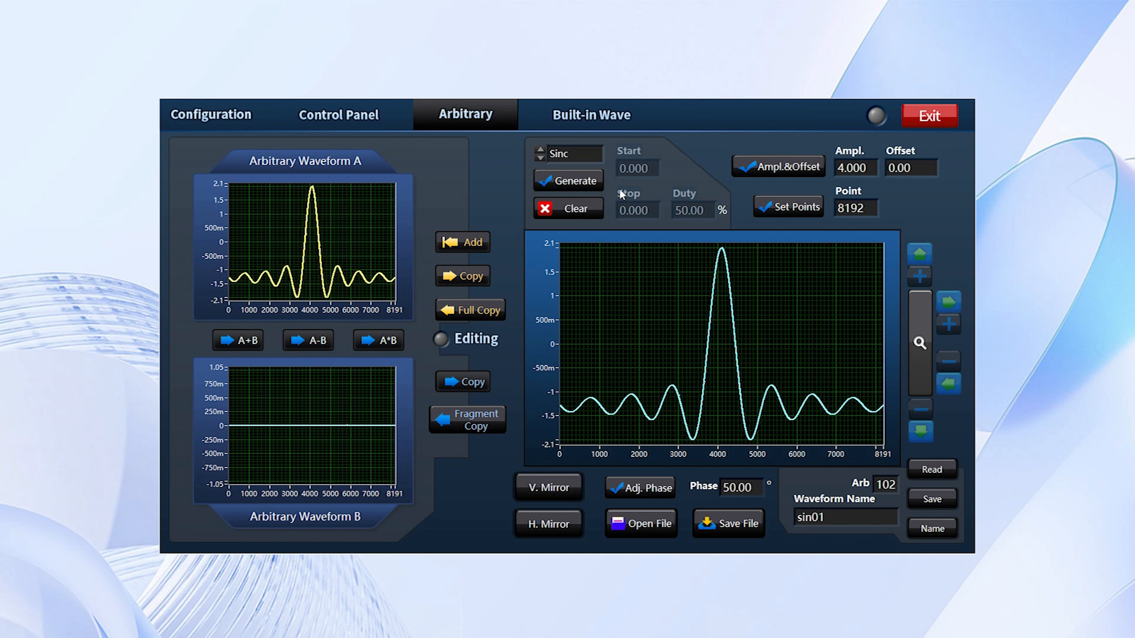
# Generate a Lorenz waveform with amplitude 5 and copy it into Arbitrary Waveform B.
pyautogui.click(577, 158)
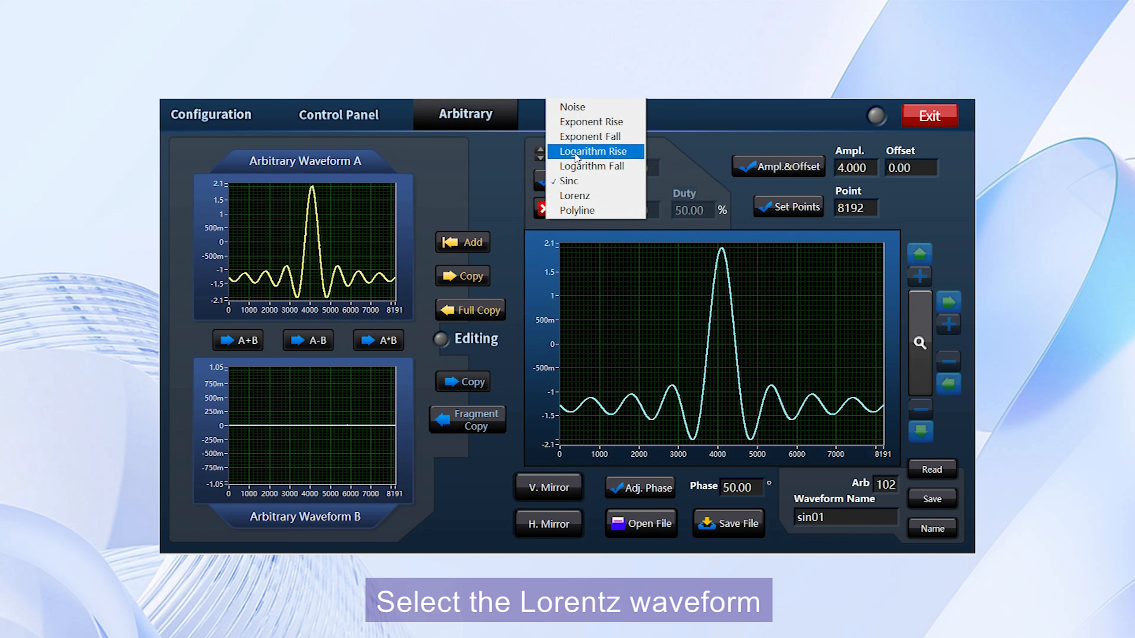
pyautogui.click(580, 197)
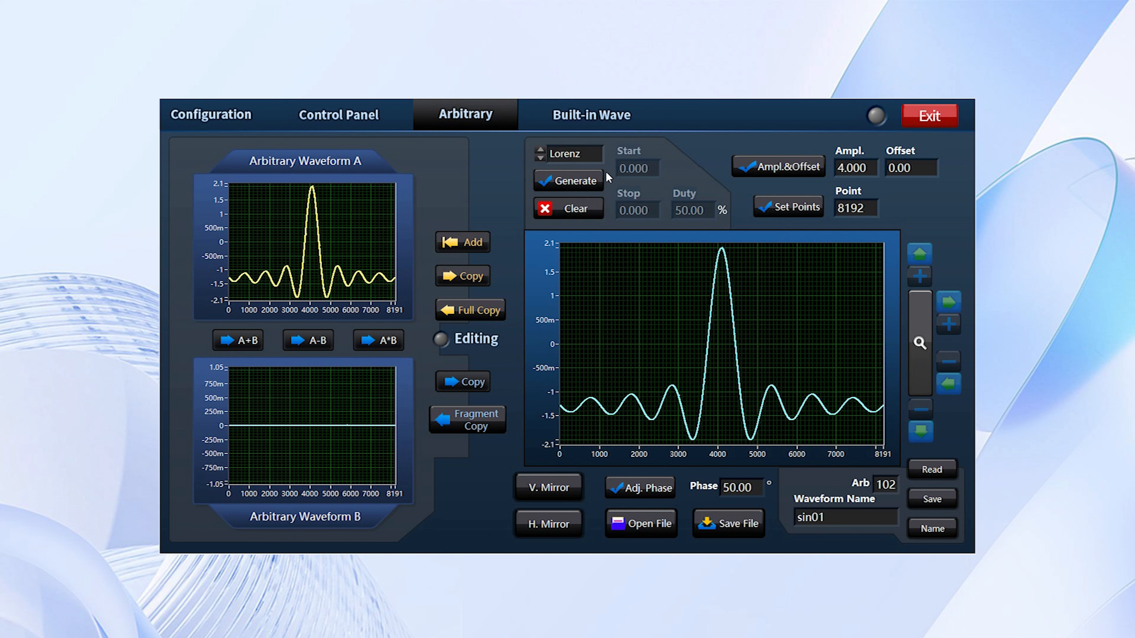
pyautogui.click(585, 182)
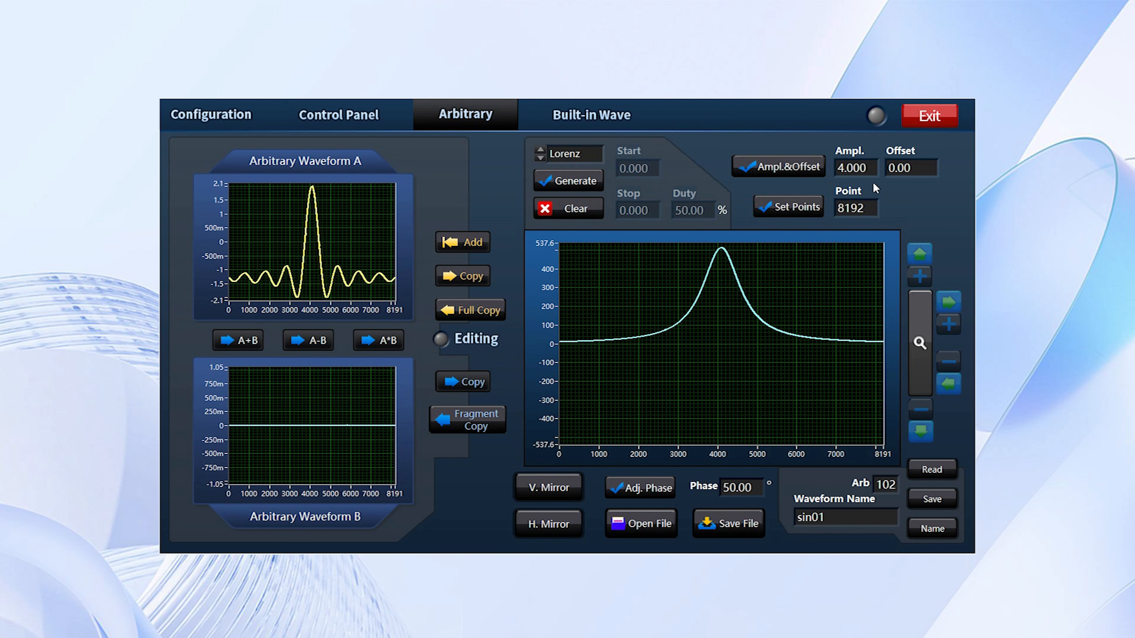
pyautogui.doubleClick(868, 168)
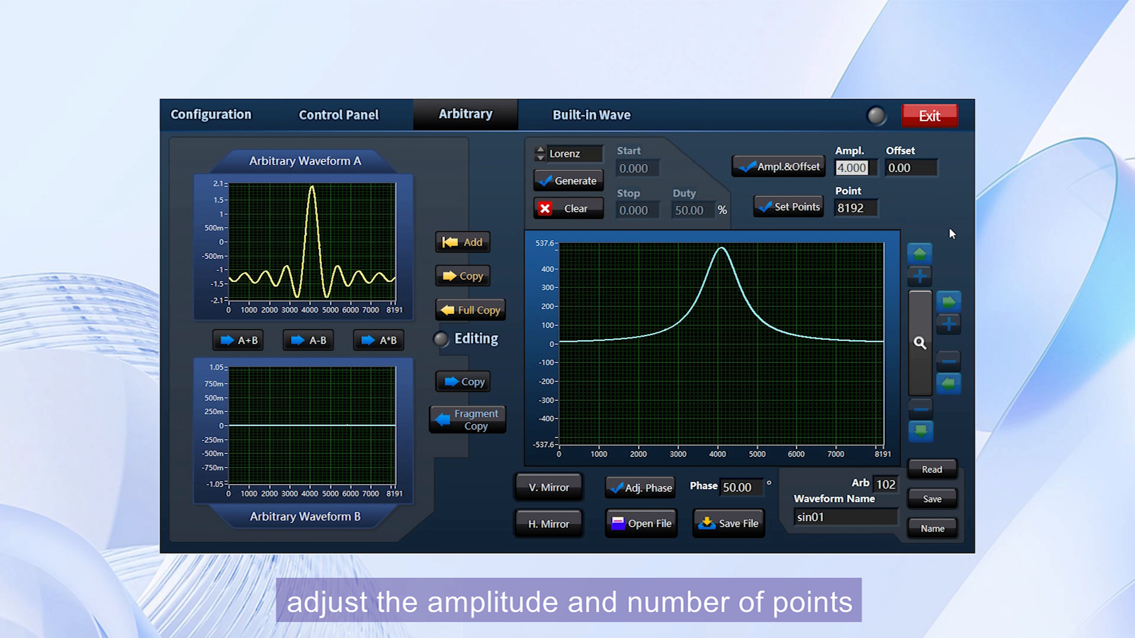
pyautogui.write('5')
pyautogui.click(788, 169)
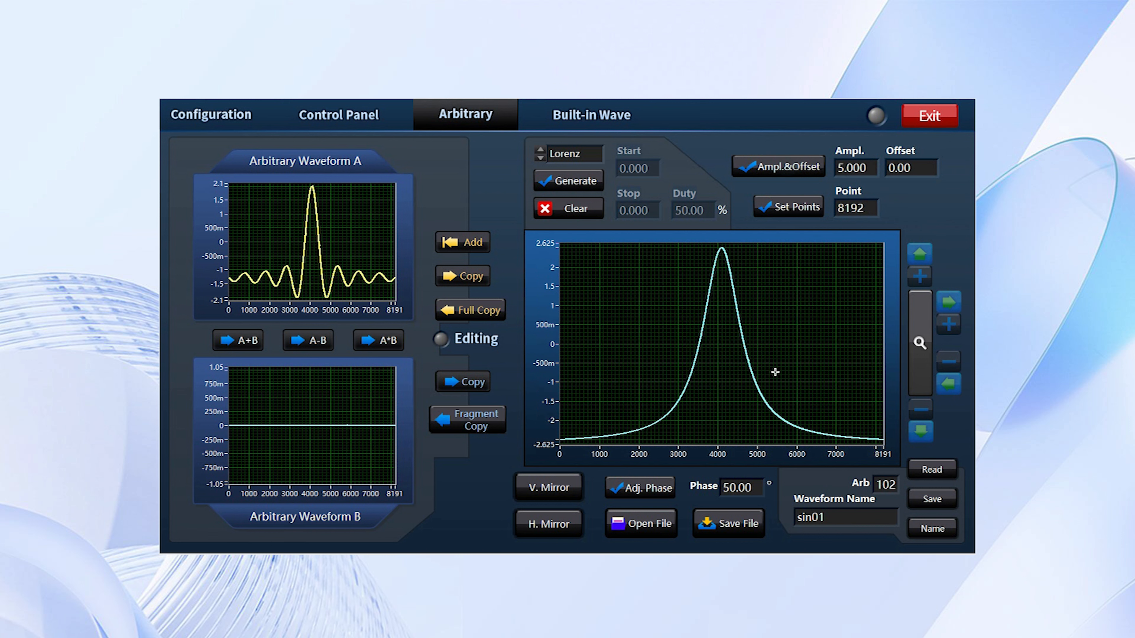
pyautogui.click(483, 428)
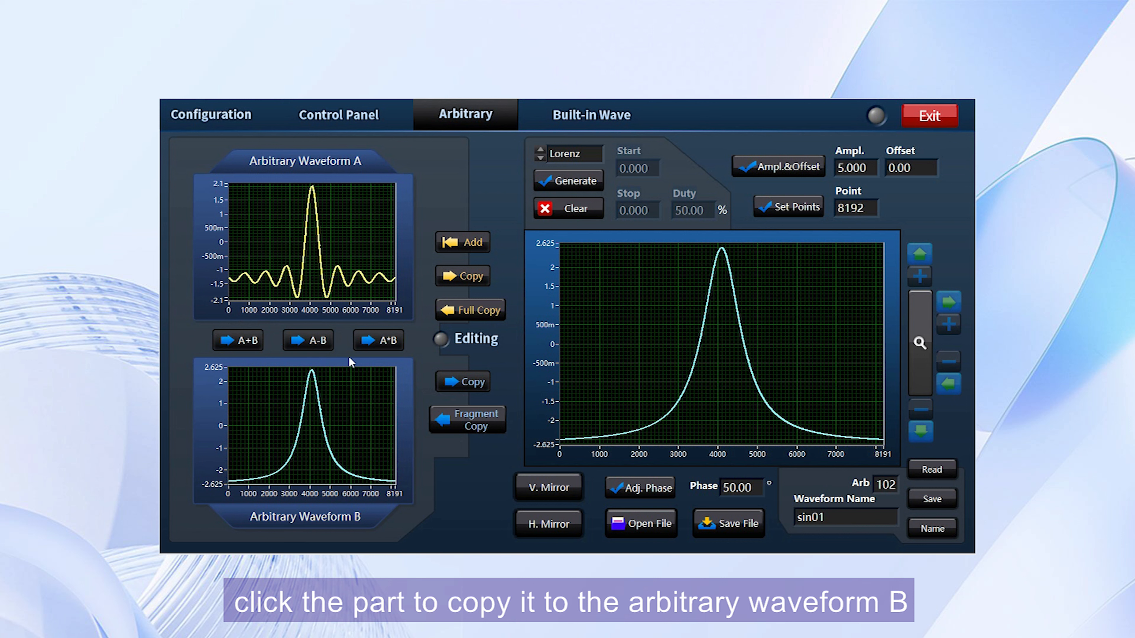
# Compute A+B, A-B and A*B of the two arbitrary waveforms in turn.
pyautogui.click(237, 345)
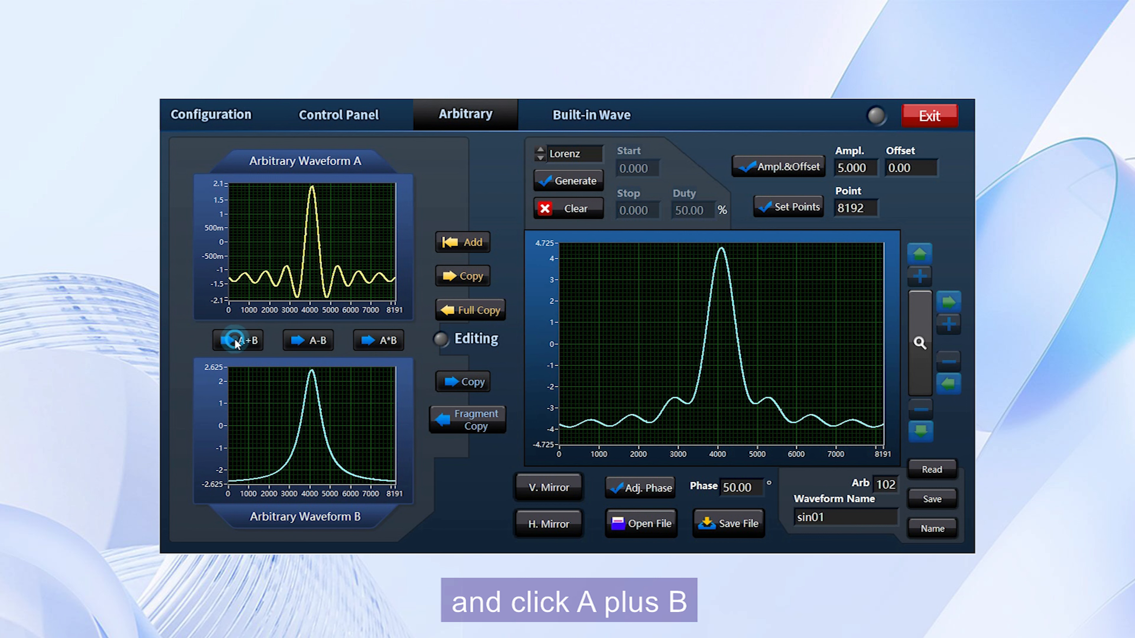
pyautogui.click(325, 349)
pyautogui.click(379, 341)
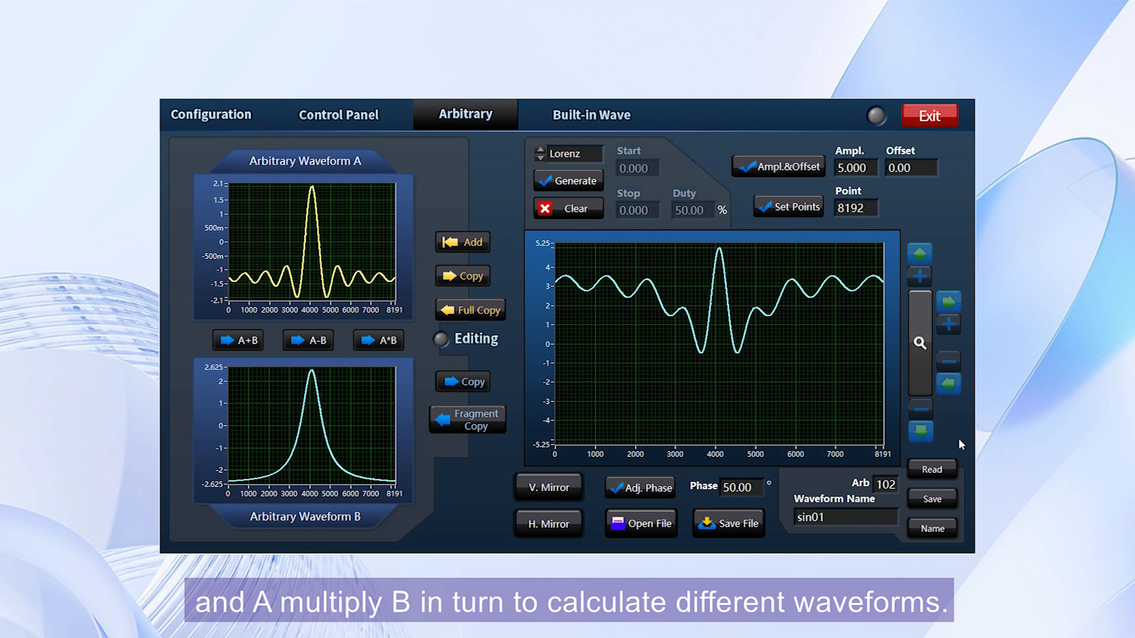
# Clear the editor and both Arbitrary Waveforms A and B.
pyautogui.click(570, 209)
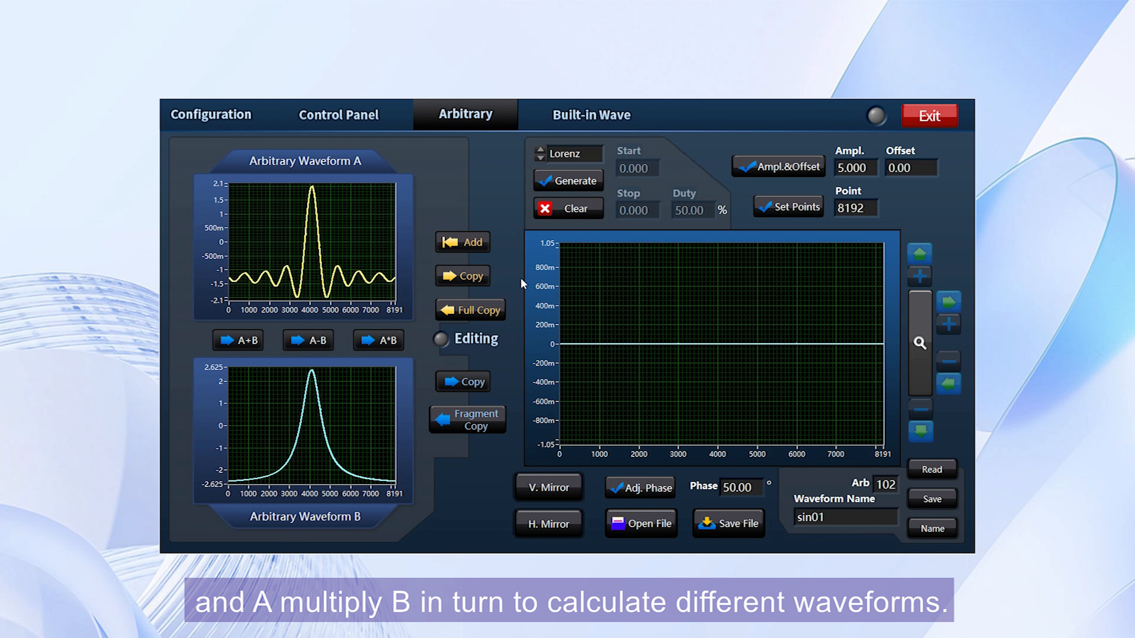
pyautogui.click(480, 311)
pyautogui.click(466, 425)
# Generate a Polyline waveform with start 1 and stop 2 and full-copy it into Arbitrary Waveform A.
pyautogui.click(568, 153)
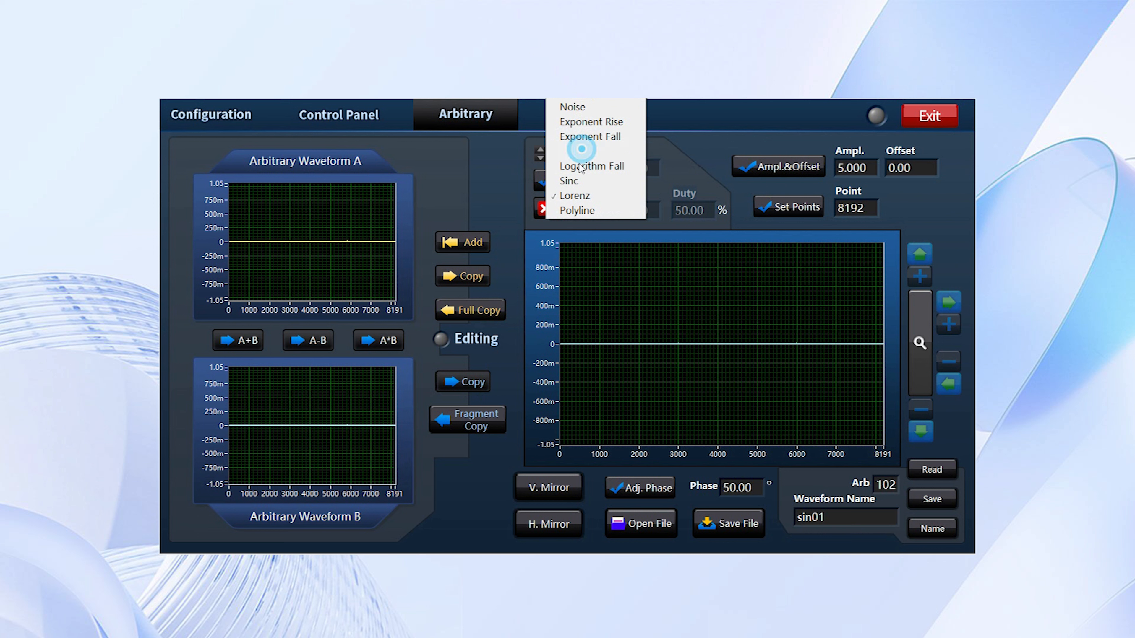
pyautogui.click(572, 210)
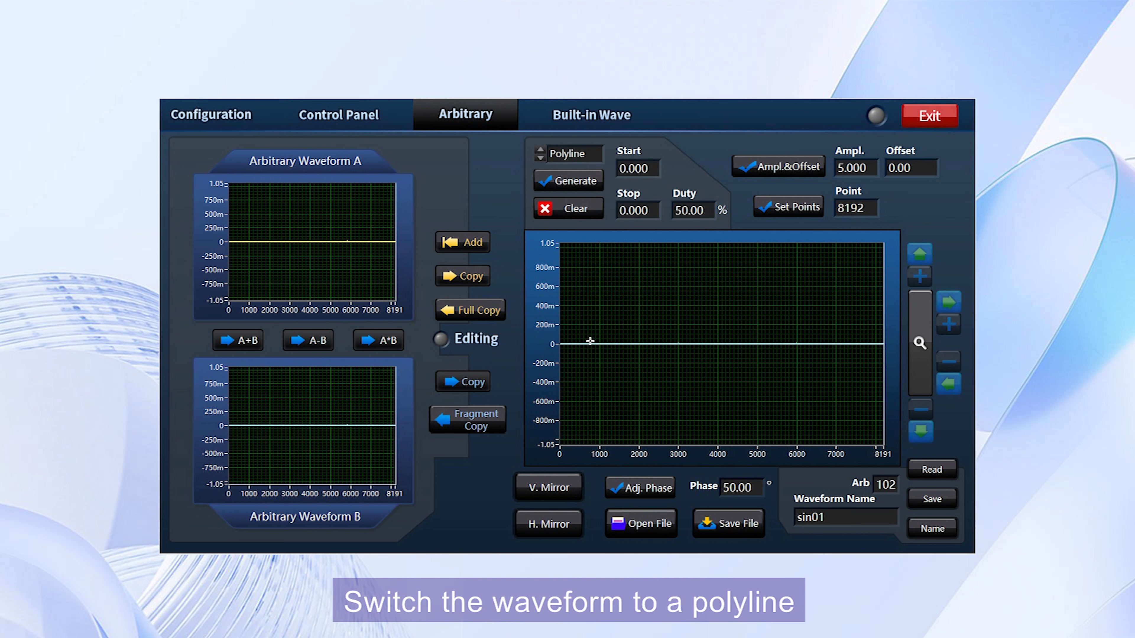
pyautogui.doubleClick(654, 167)
pyautogui.write('1')
pyautogui.press('Return')
pyautogui.doubleClick(653, 211)
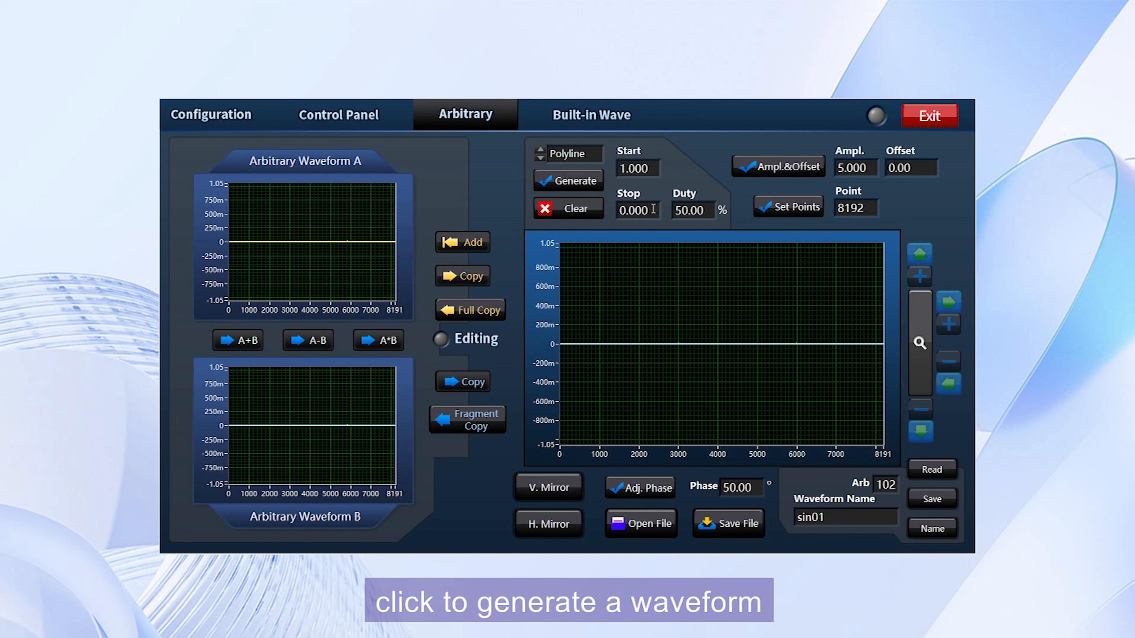
pyautogui.write('2')
pyautogui.press('Return')
pyautogui.click(576, 183)
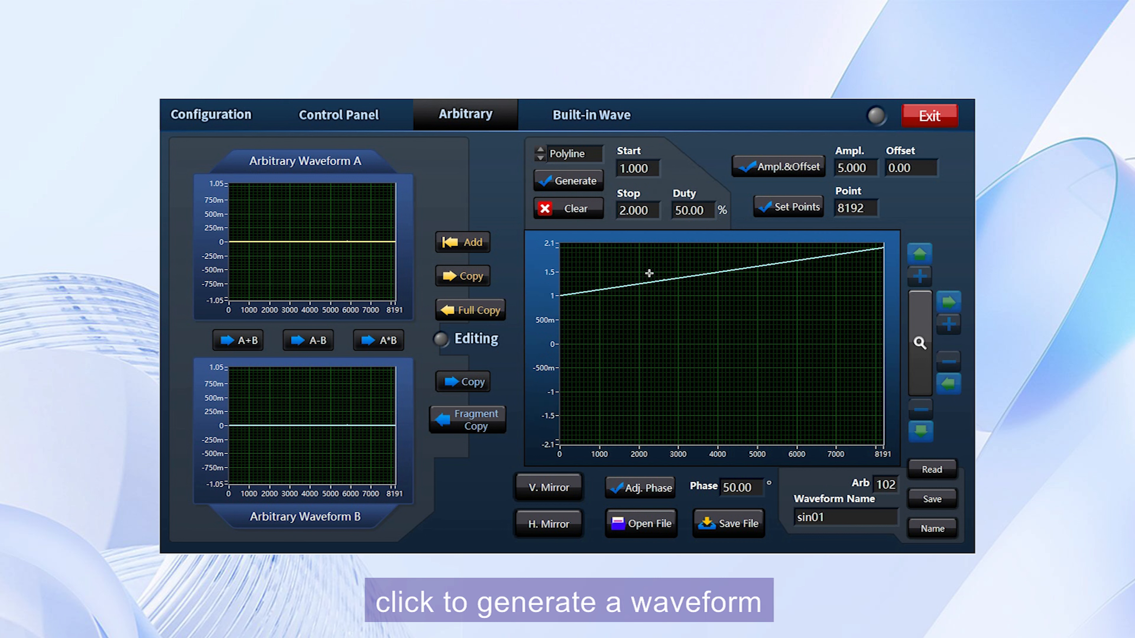
pyautogui.click(487, 309)
# Regenerate the polyline with stop 3, append it to Arbitrary Waveform A and copy A into the editor.
pyautogui.doubleClick(644, 210)
pyautogui.write('3')
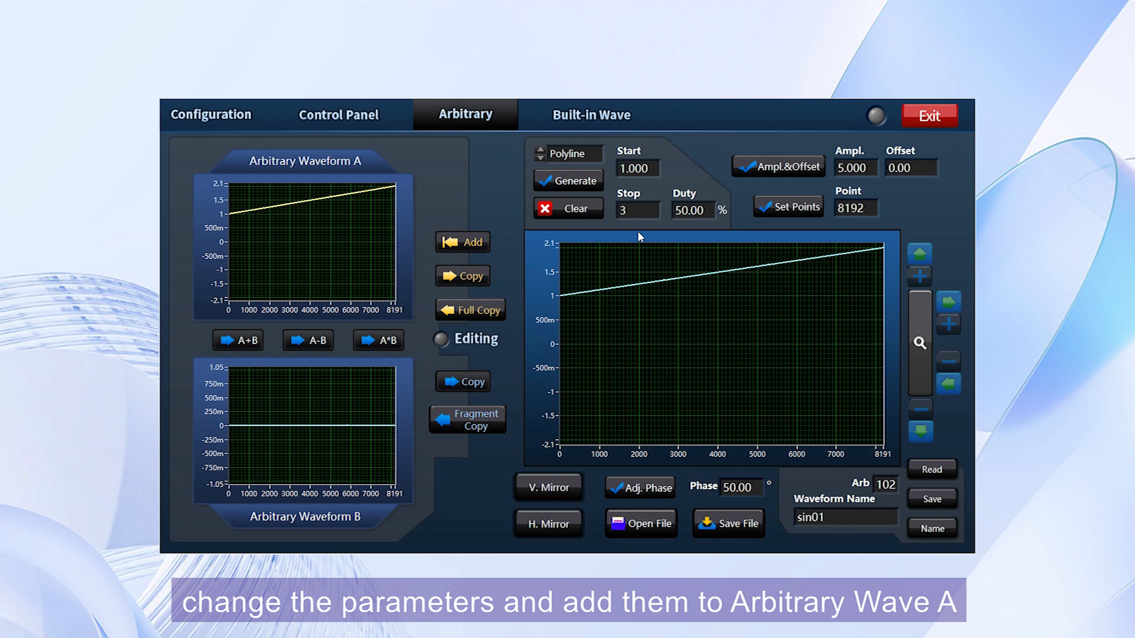
pyautogui.click(572, 182)
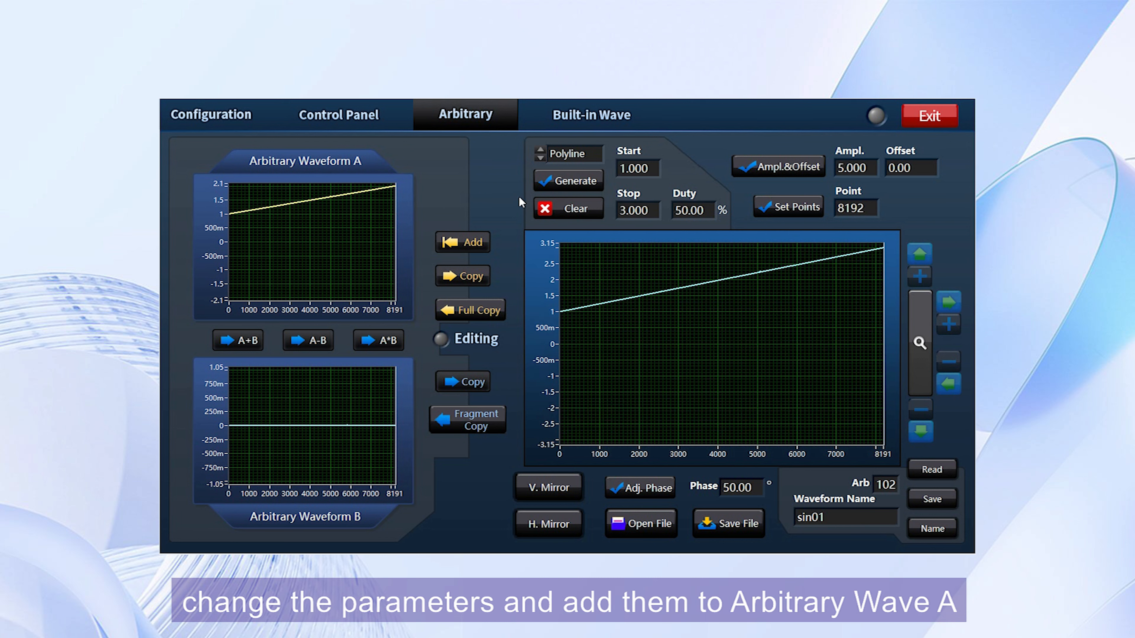
pyautogui.click(458, 242)
pyautogui.click(457, 273)
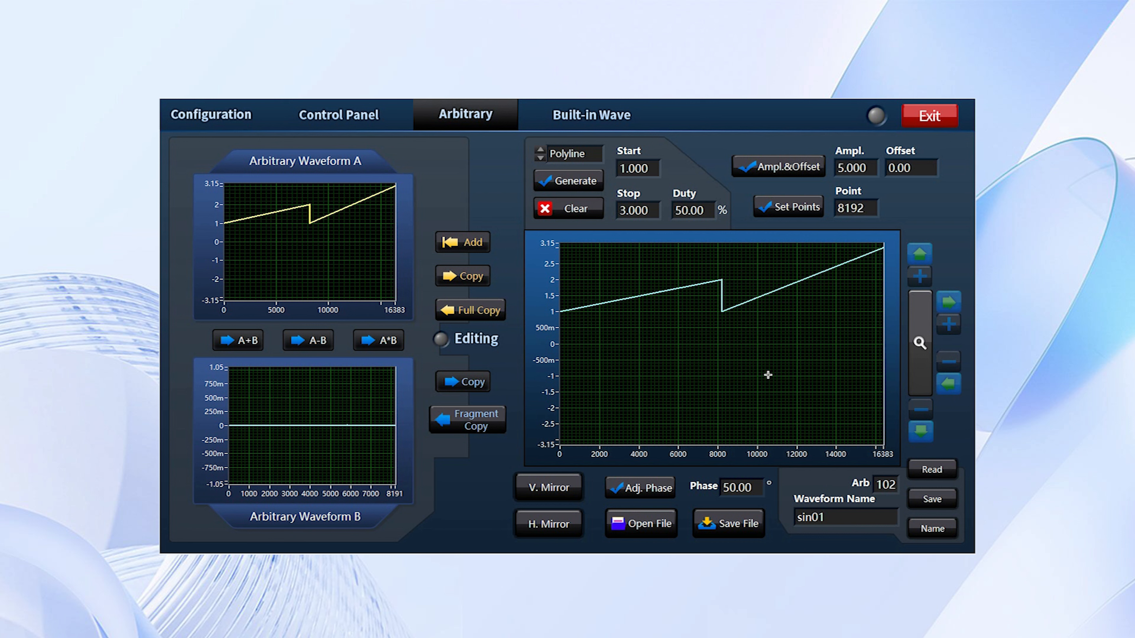